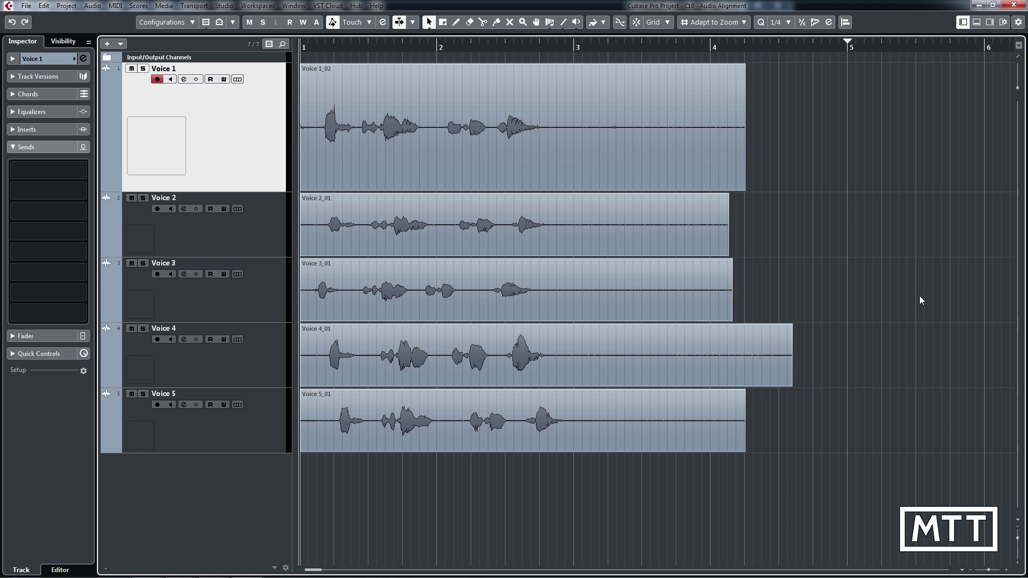
Audition the Voice 1 take soloed, then all voice takes together from the project start
left_click(544, 314)
left_click(143, 69)
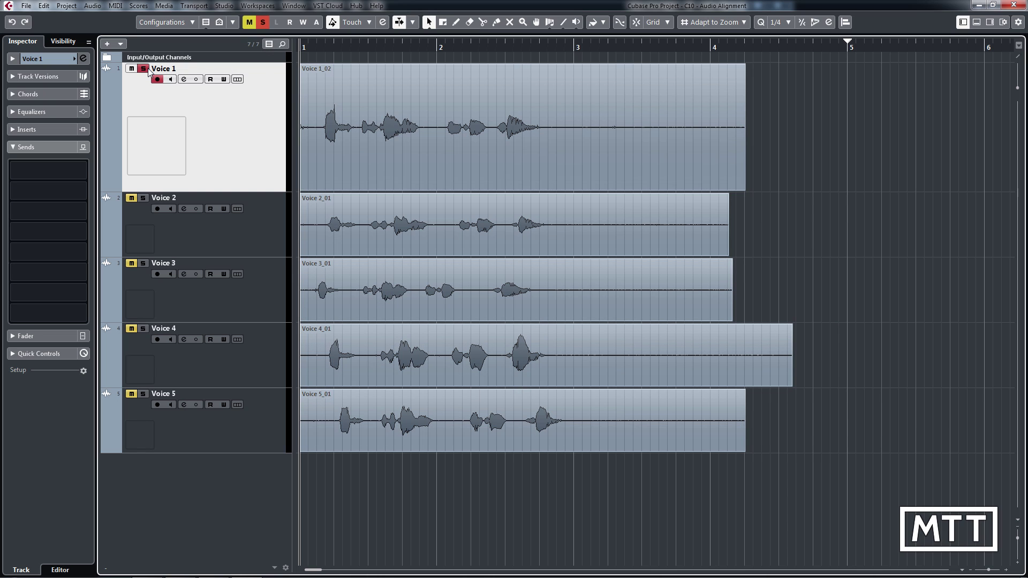
key("space")
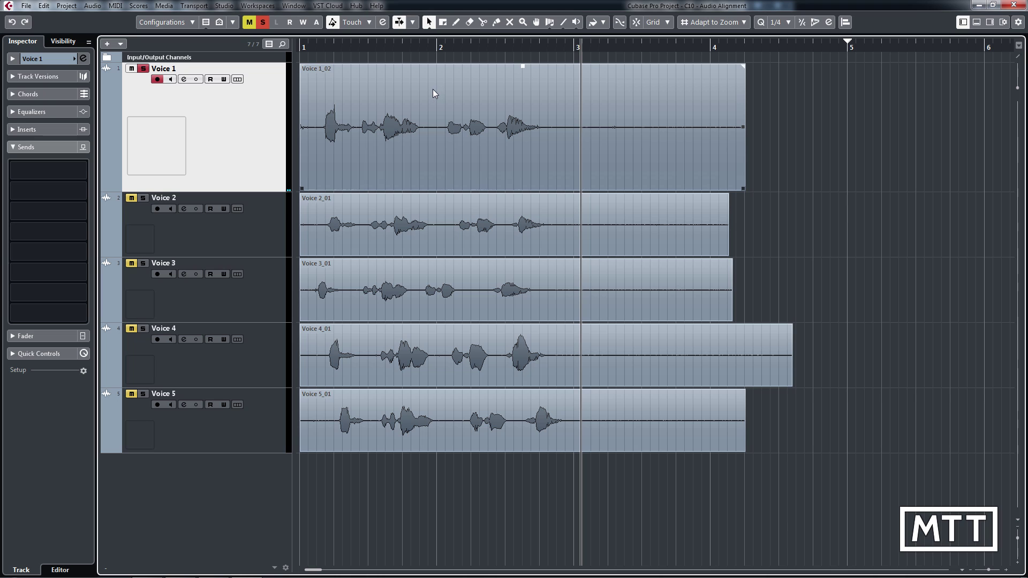
left_click(143, 69)
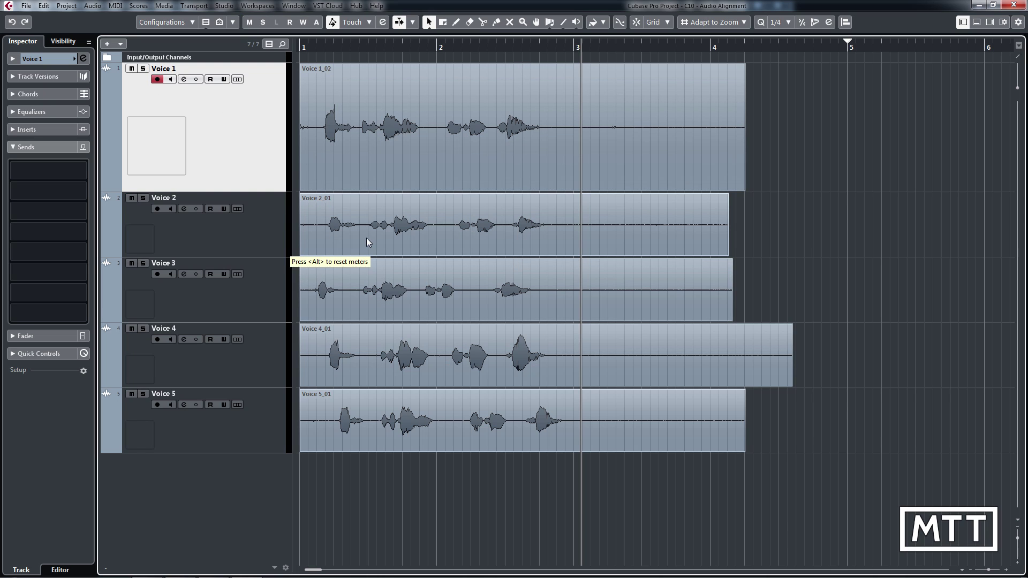
key("Home")
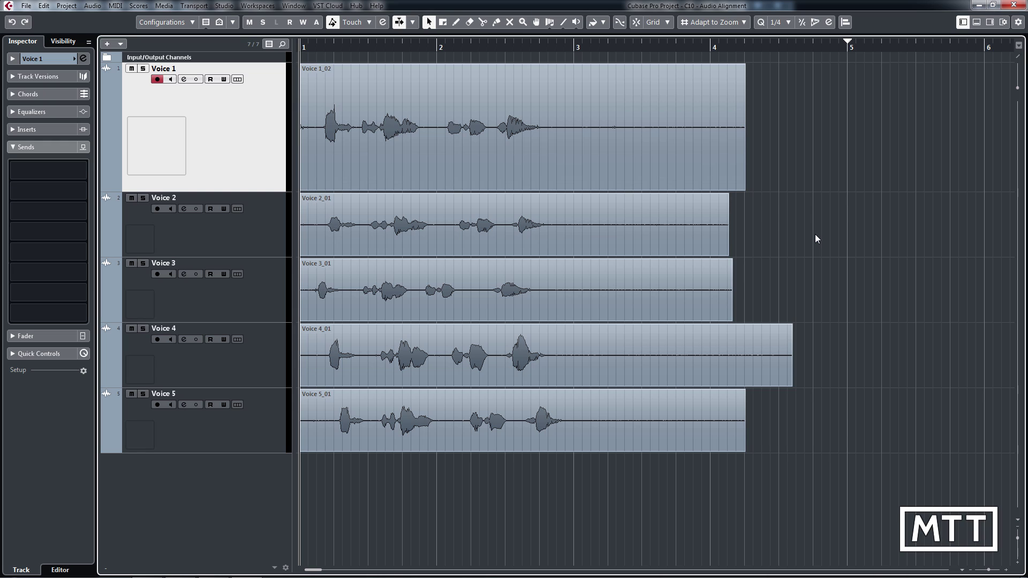
key("space")
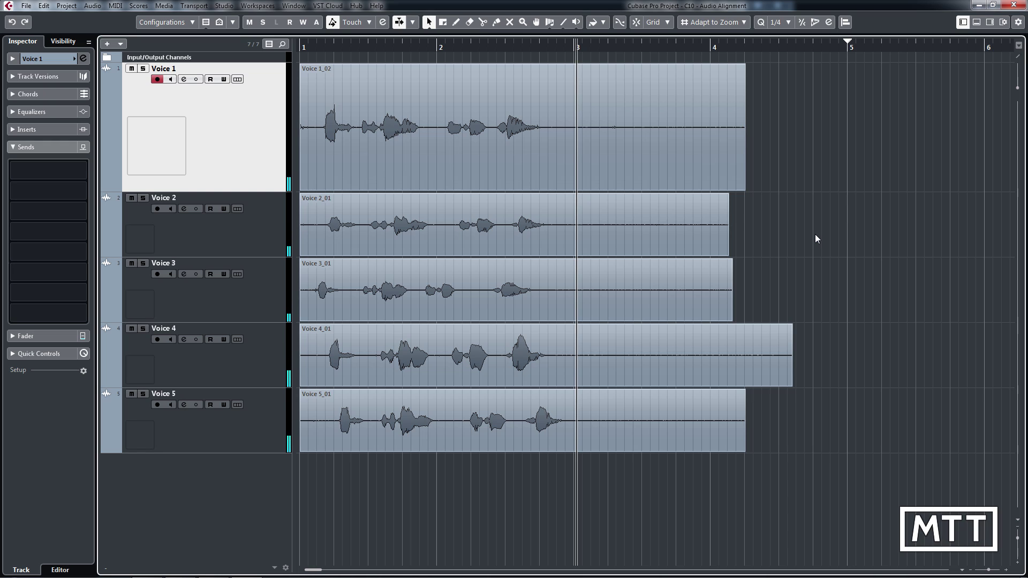
key("Home")
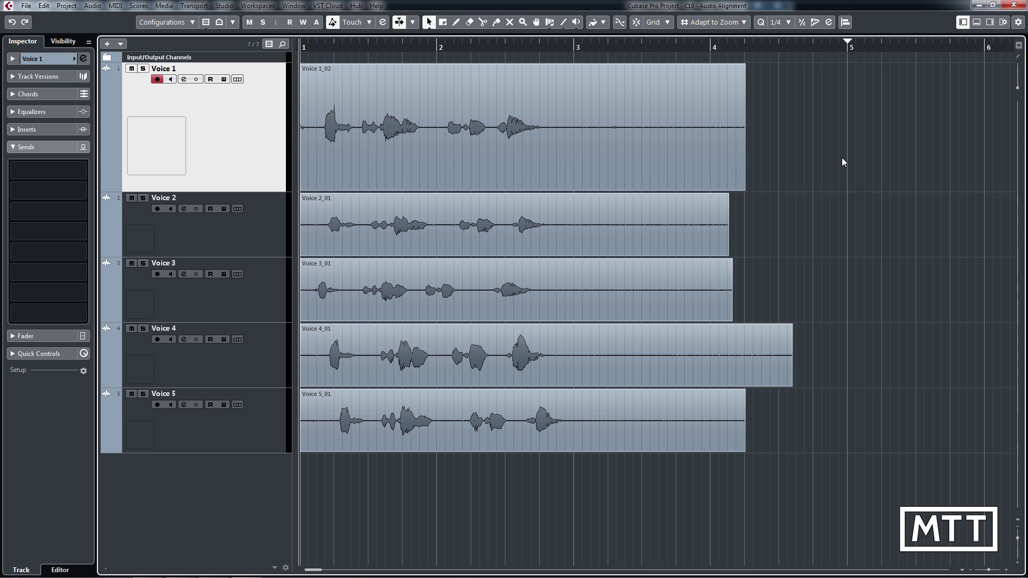
Set the Voice 1_02 event as the reference in the Audio Alignment Panel
left_click(845, 25)
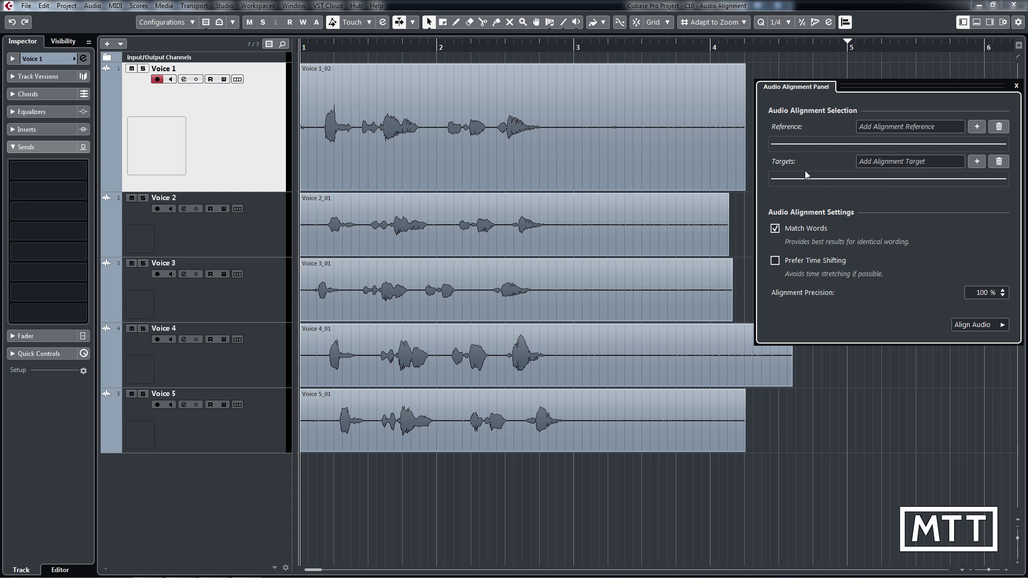
mouse_move(661, 141)
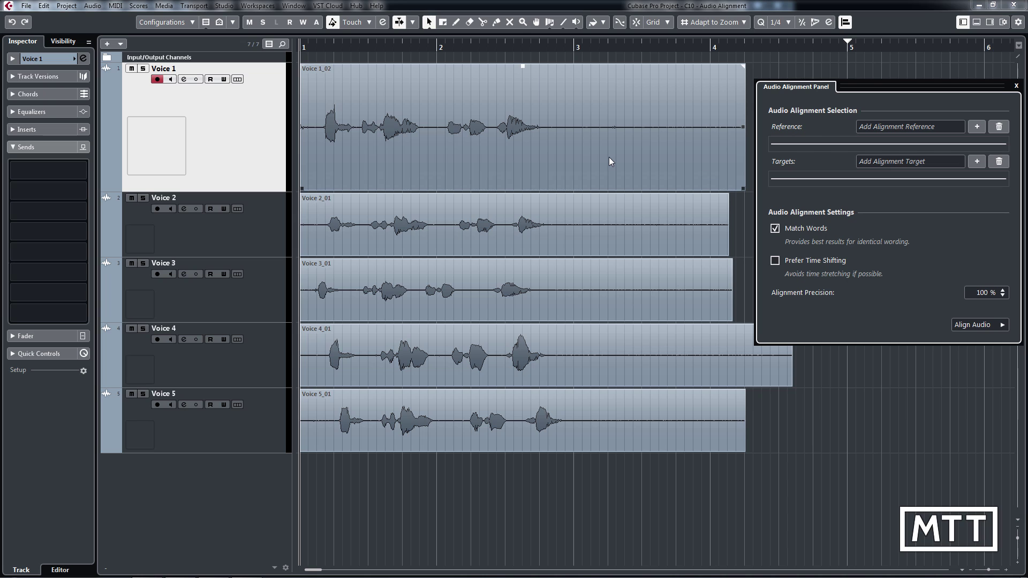
left_click(583, 153)
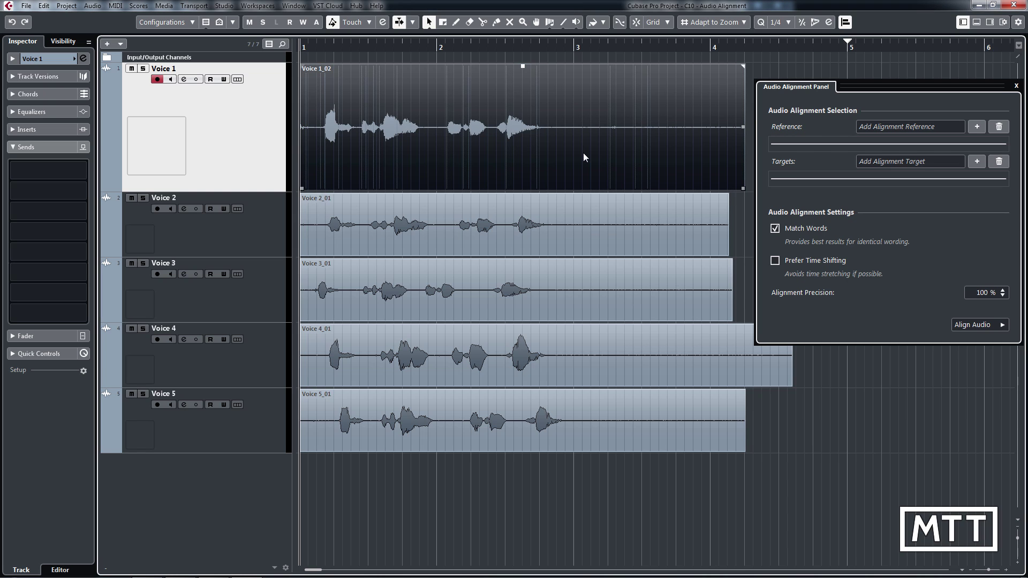
left_click(977, 127)
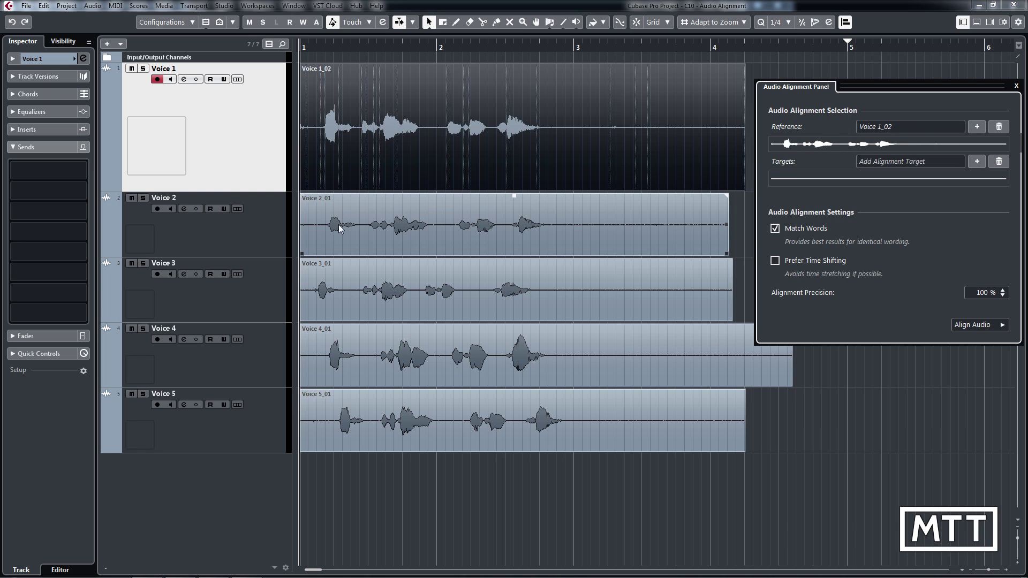
Mute Voice 3, play Voice 1 with Voice 2, and select the Voice 2_01 event
left_click(131, 263)
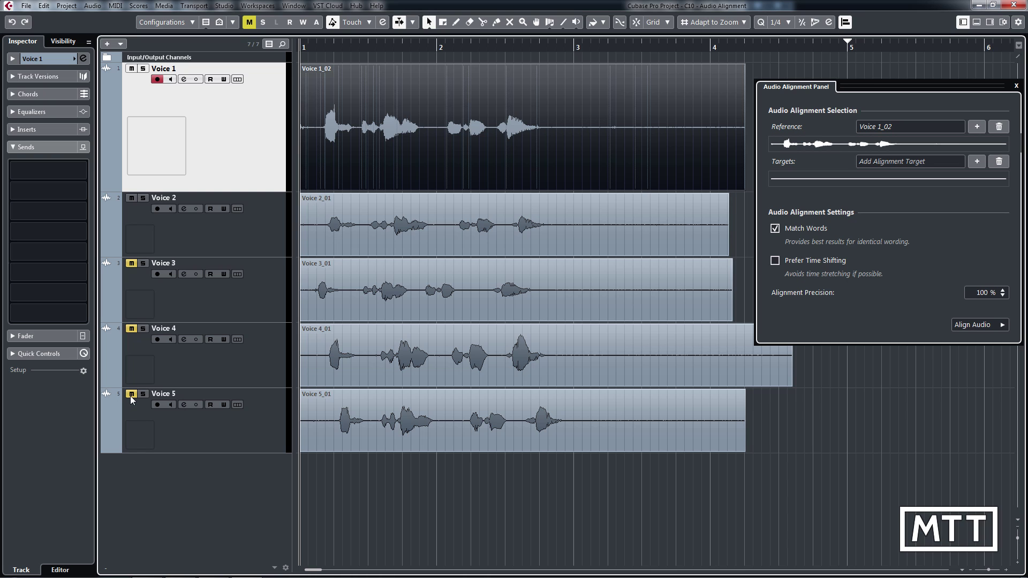
key("space")
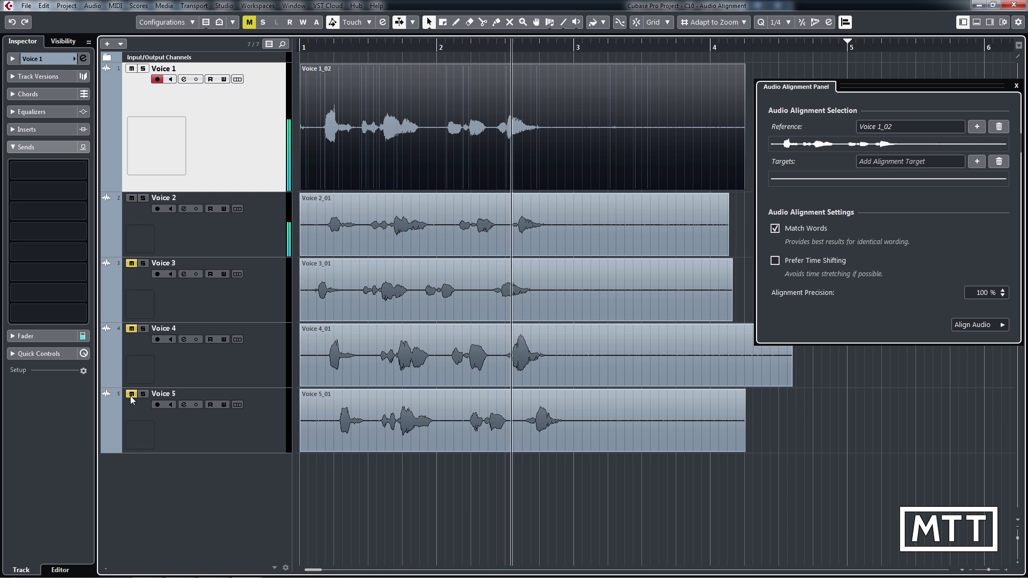
left_click(434, 209)
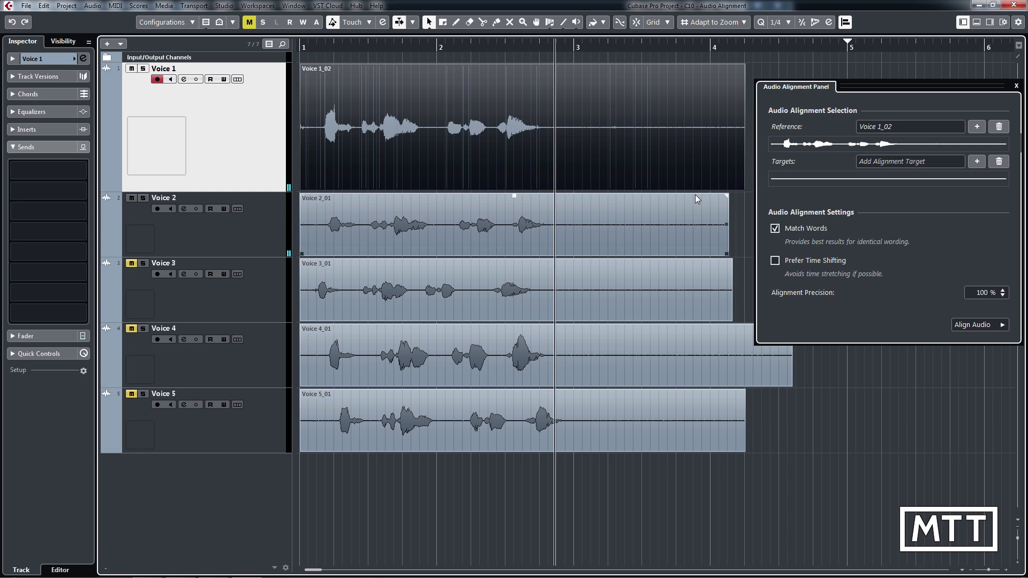
left_click(616, 232)
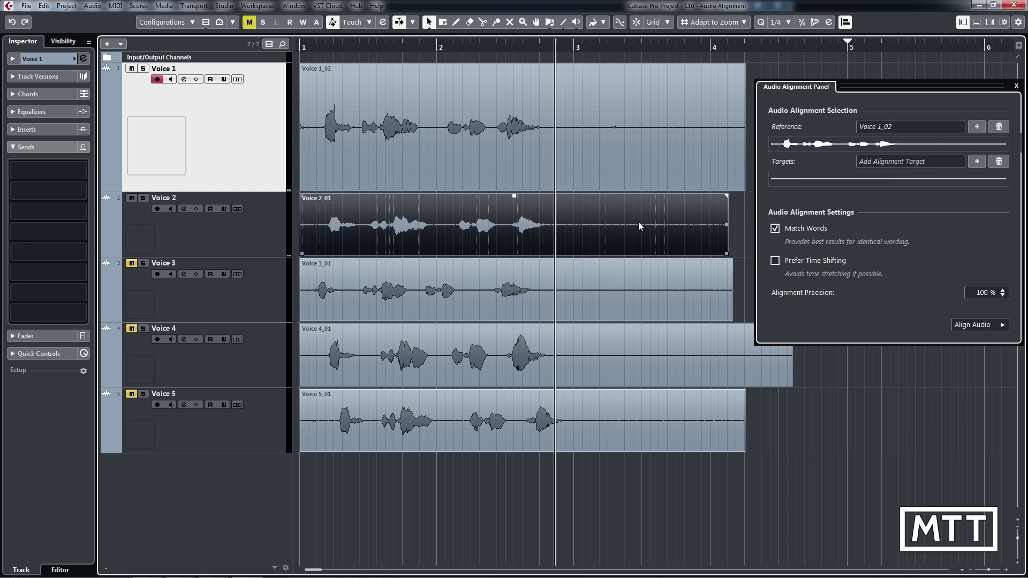
Add Voice 2_01 as a target, align it to Voice 1_02, and play back the result
left_click(977, 162)
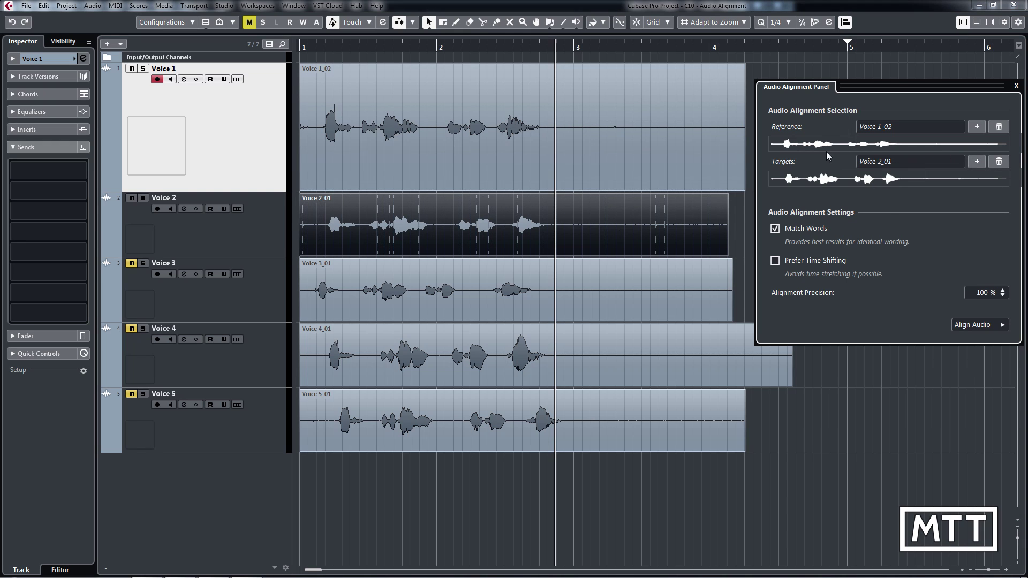
left_click(980, 325)
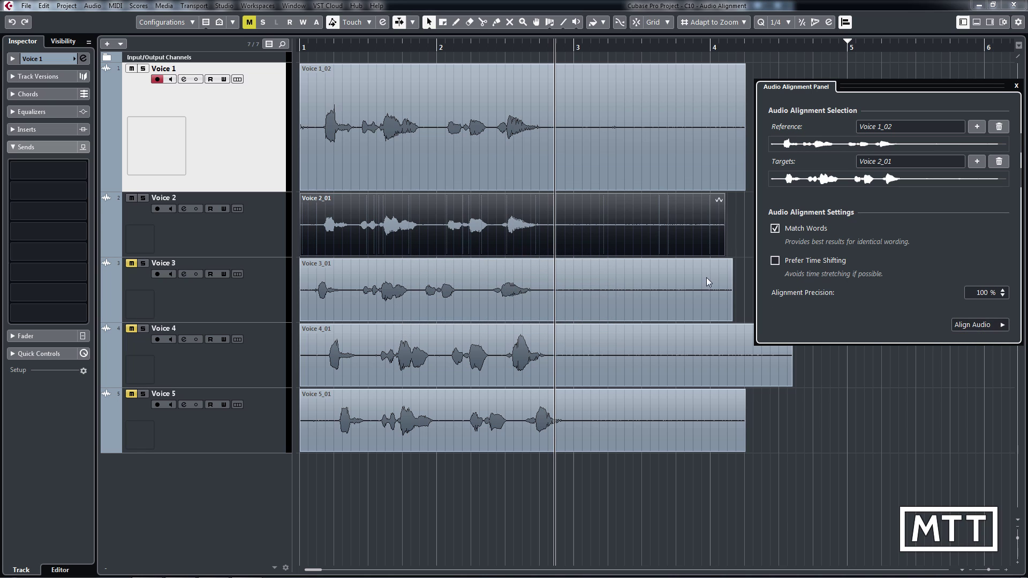
key("space")
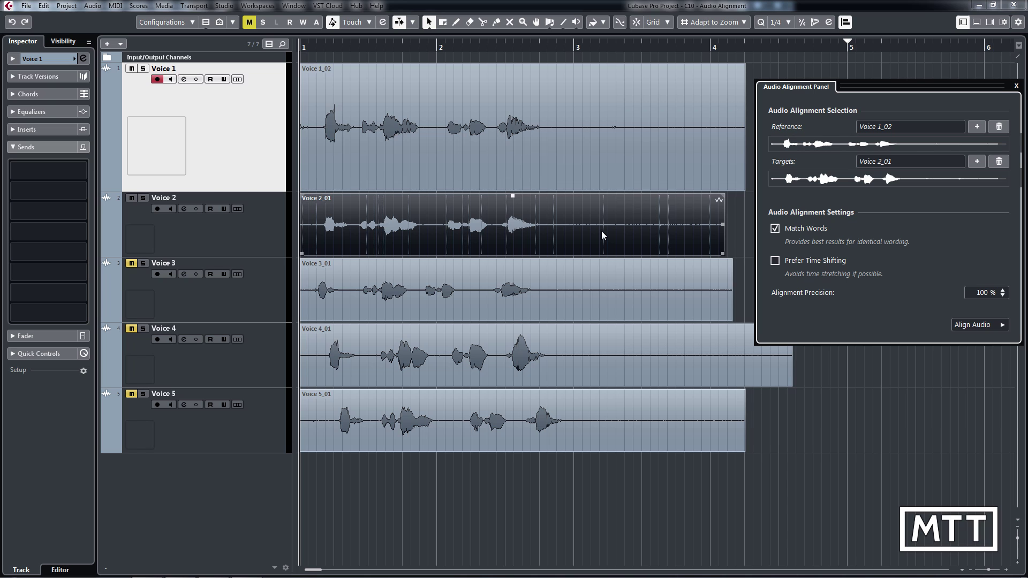
key("space")
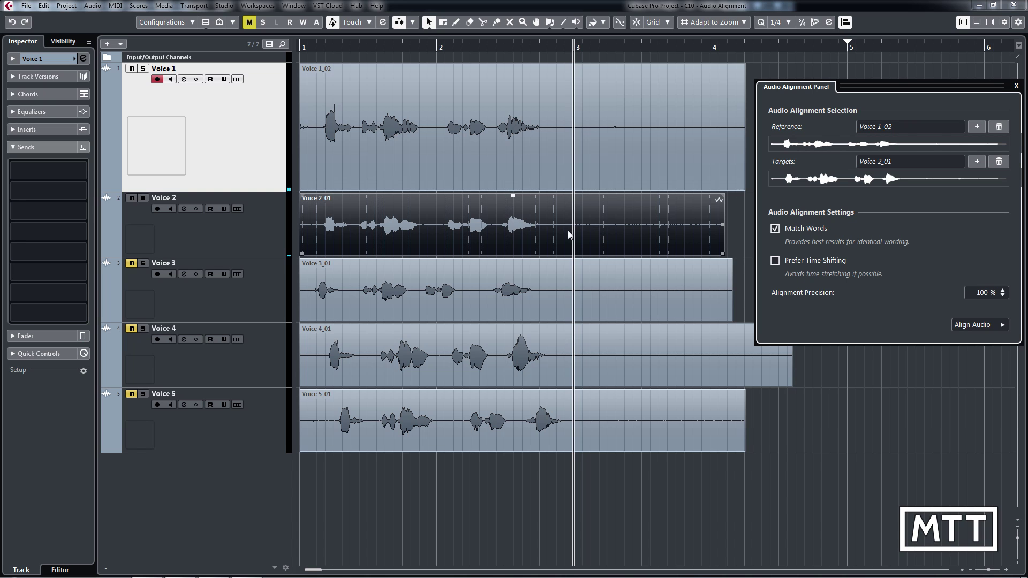
Mute Voice 2, unmute Voice 3, and select the Voice 3_01 event
left_click(132, 199)
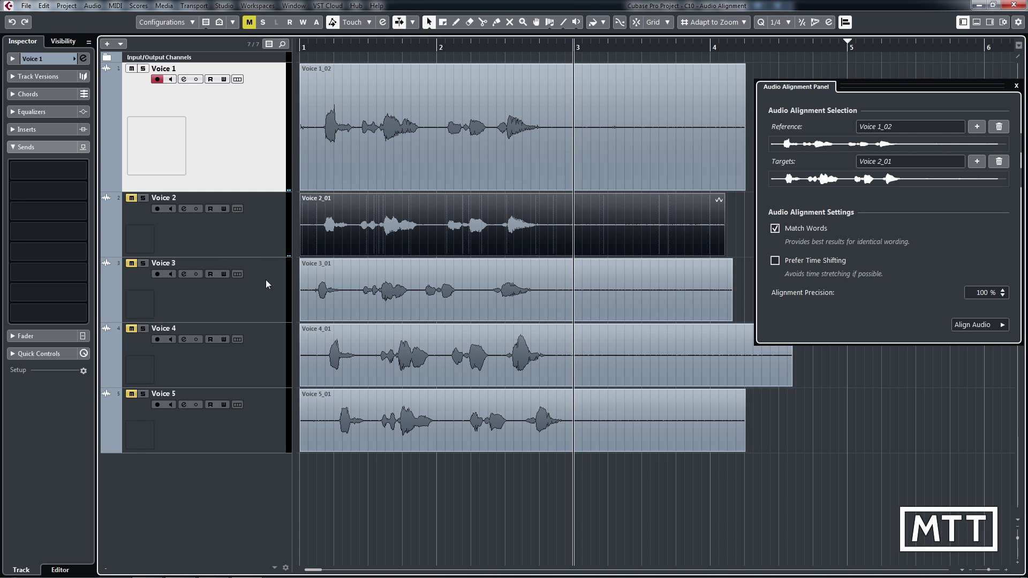
left_click(246, 285)
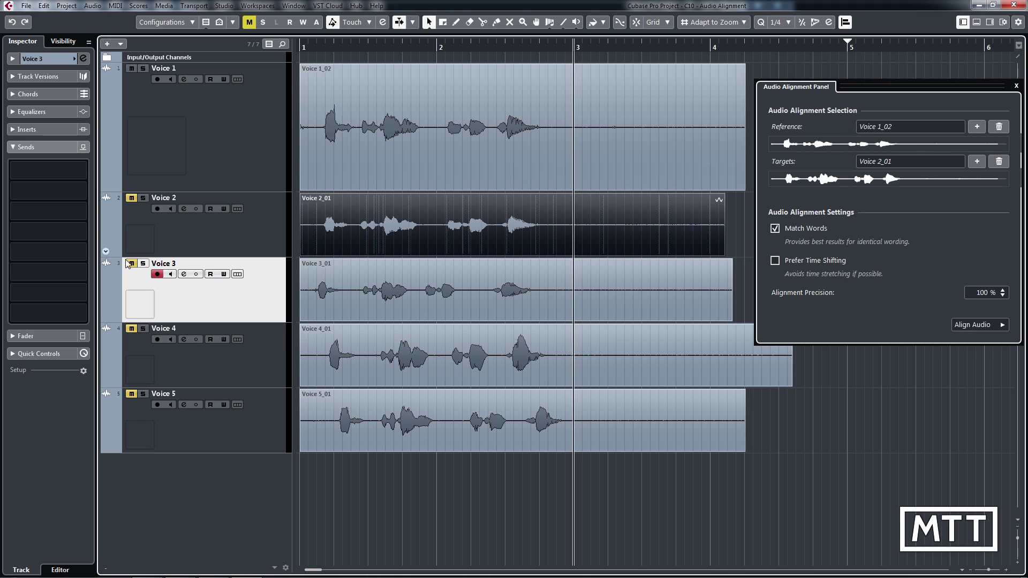
left_click(132, 264)
left_click(406, 298)
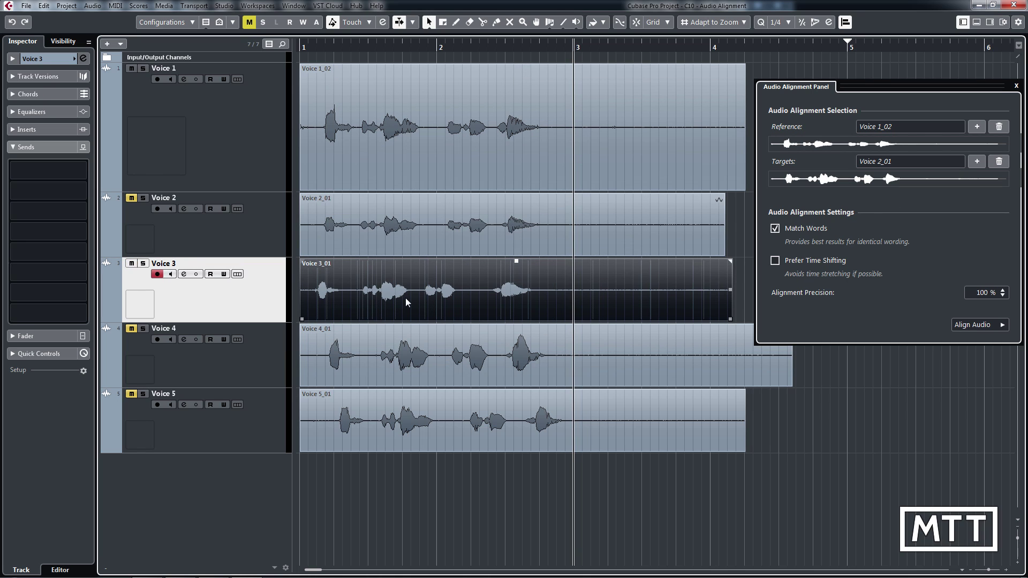
Add Voice 3_01 as a target, align it, play it back from the start, then close the panel
left_click(981, 162)
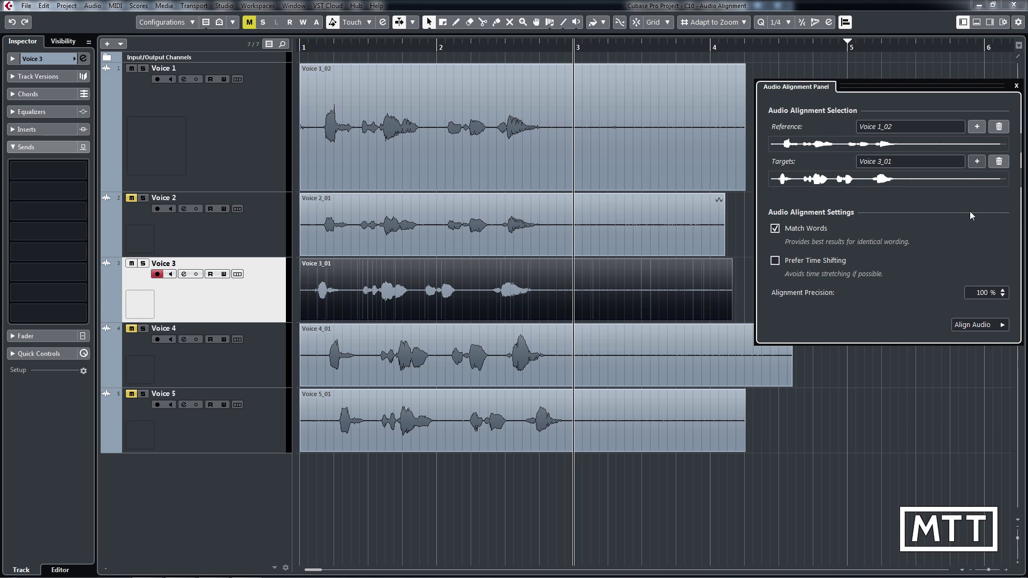
left_click(974, 326)
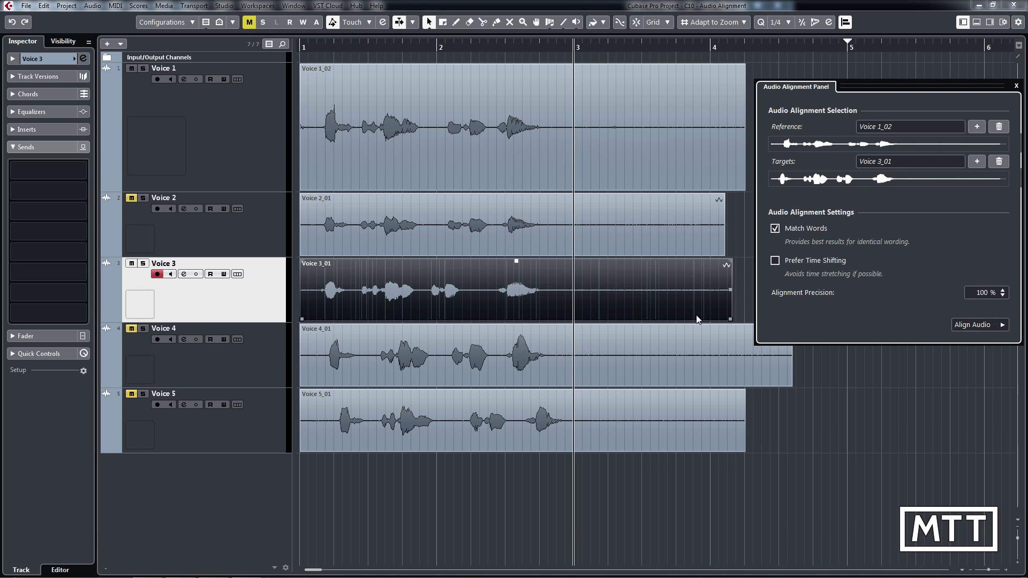
key("Home")
key("space")
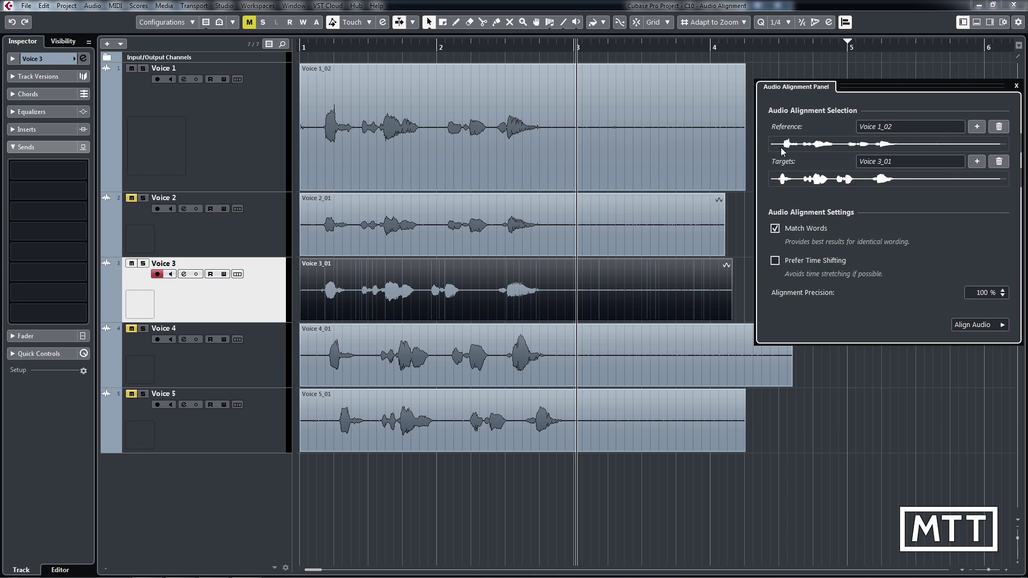
left_click(1017, 86)
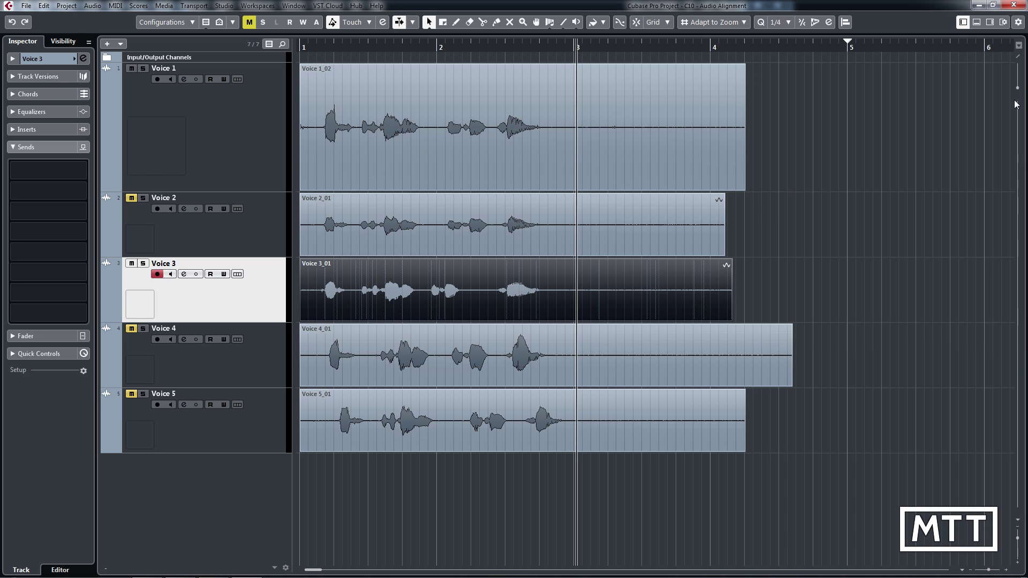
Drag a Voice 3_01 warp marker later to retime the phrase just past bar 2
double_click(586, 303)
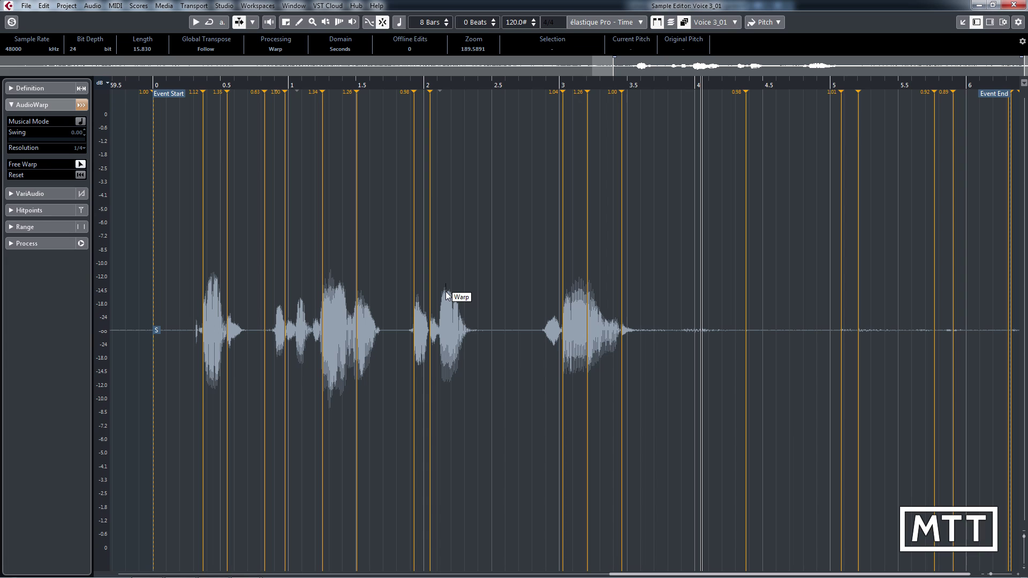
key("Escape")
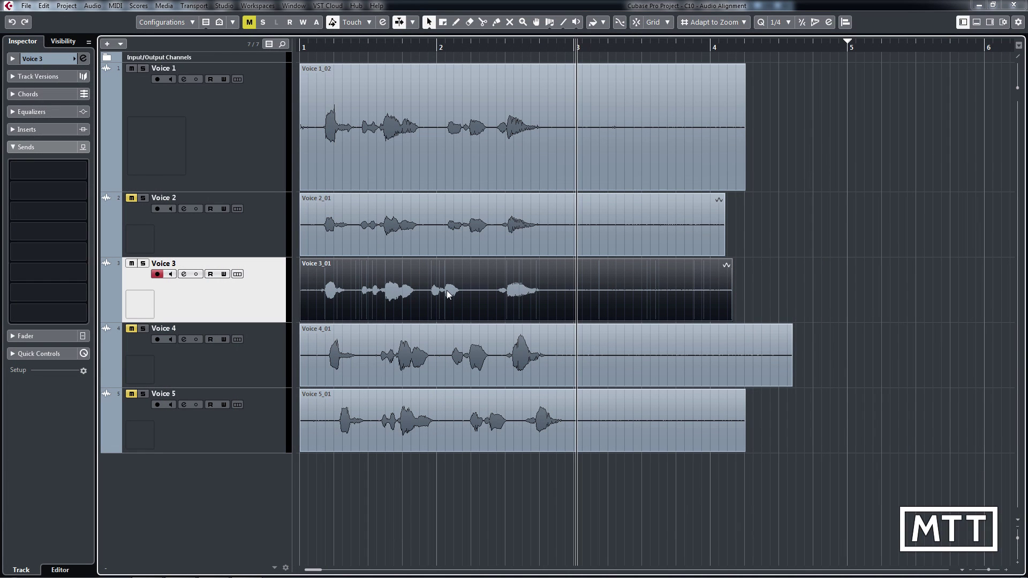
left_click(474, 46)
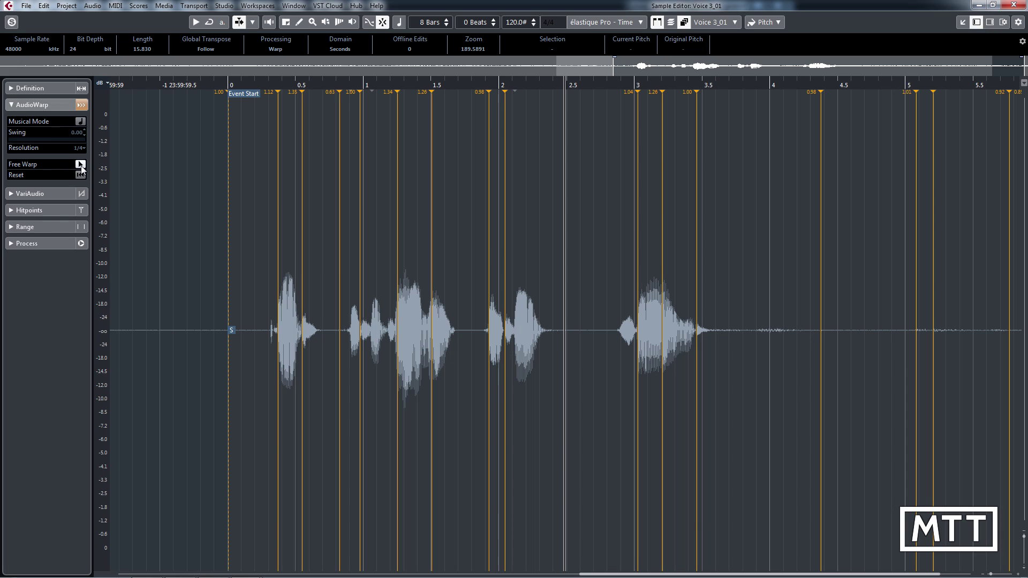
mouse_move(505, 345)
left_mouse_down()
mouse_move(563, 348)
mouse_move(493, 347)
mouse_move(535, 351)
left_mouse_up()
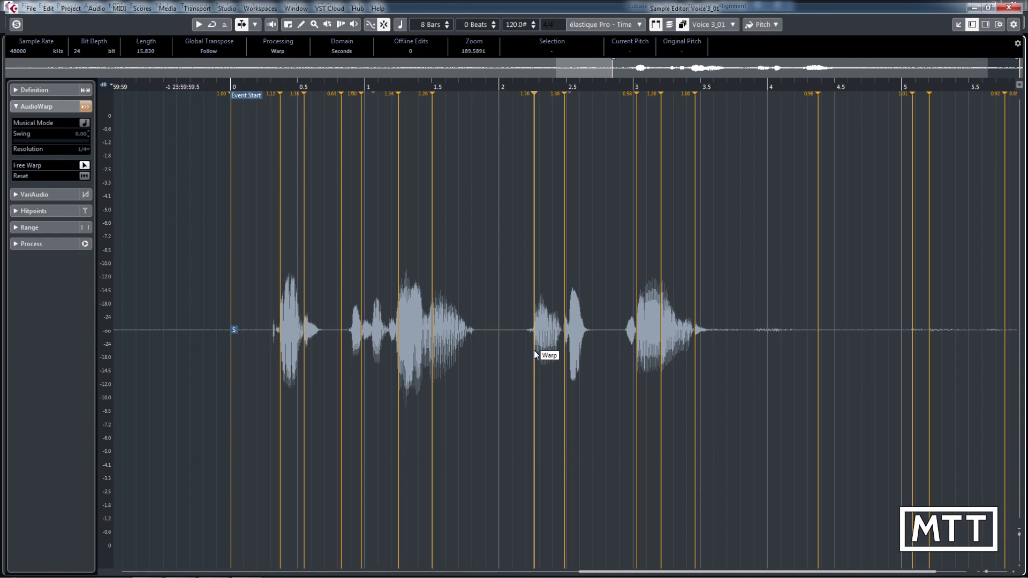
Zoom the timeline and reopen the Audio Alignment Panel with Voice 1_02 and Voice 3_01 loaded
key("Return")
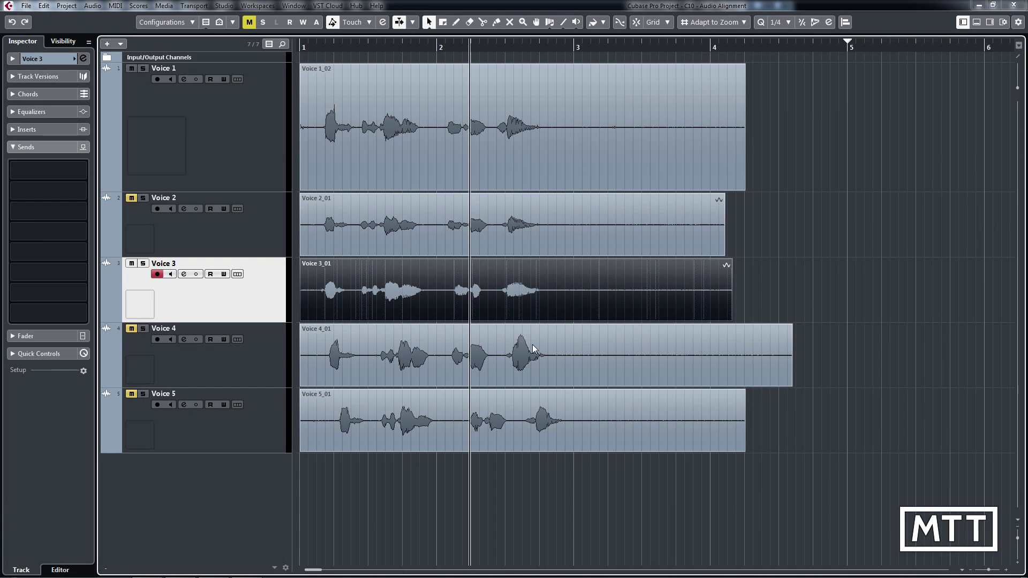
left_click_drag(473, 41, 447, 104)
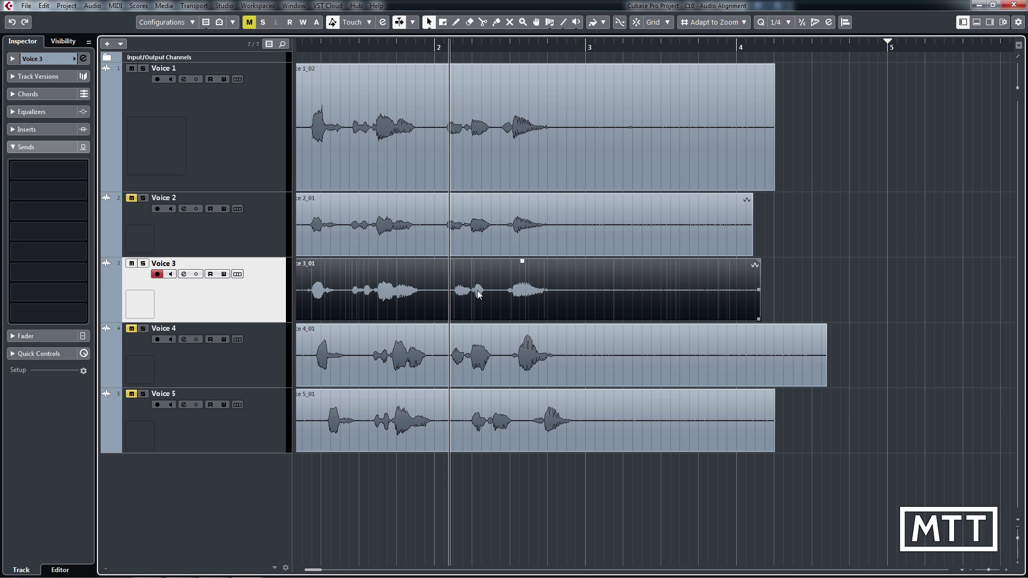
left_click(845, 22)
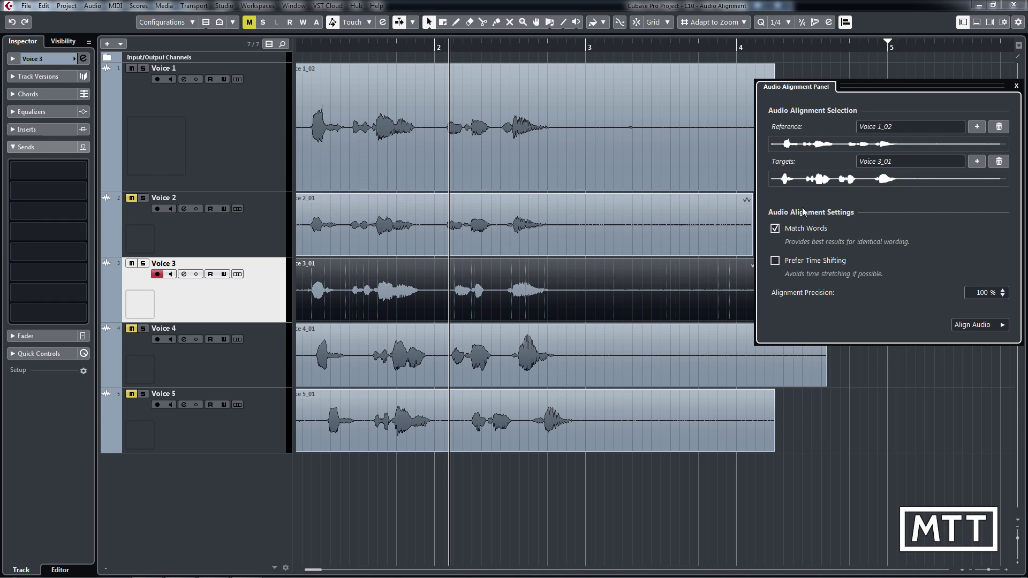
Bounce Voice 3 with its effects as the target, align it to Voice 1_02, and play it back
left_click(974, 326)
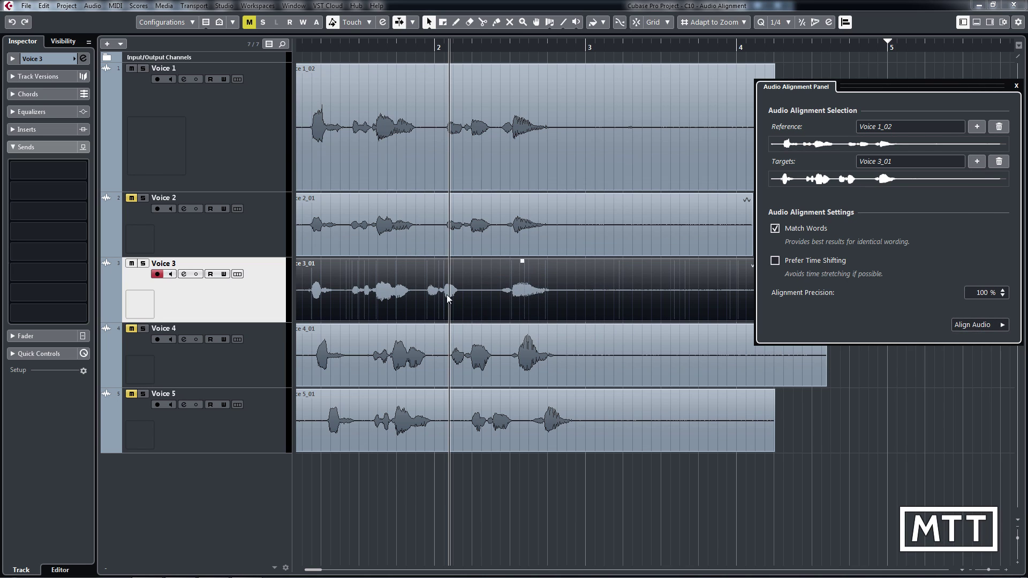
key("ctrl+shift+z")
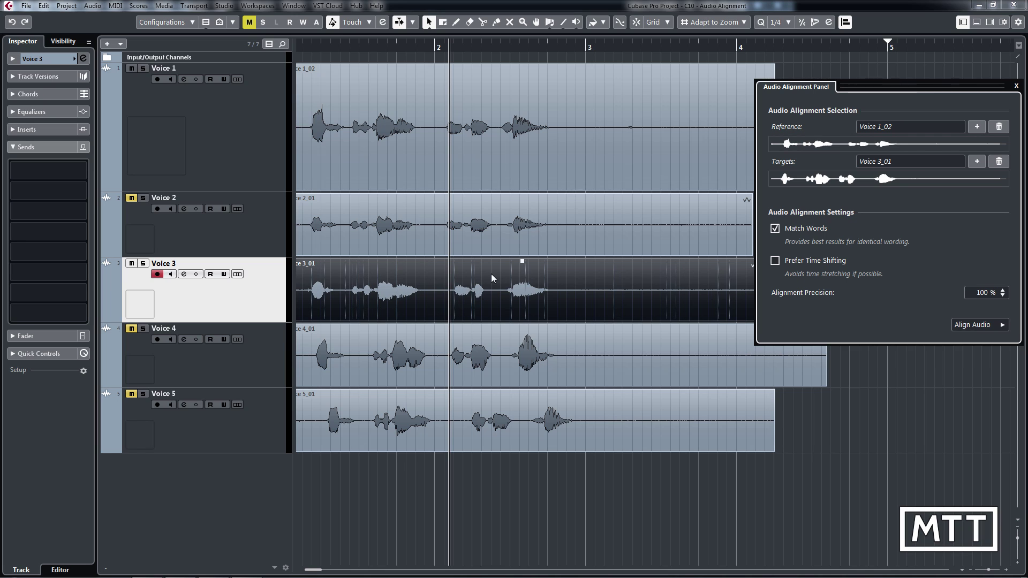
left_click(978, 162)
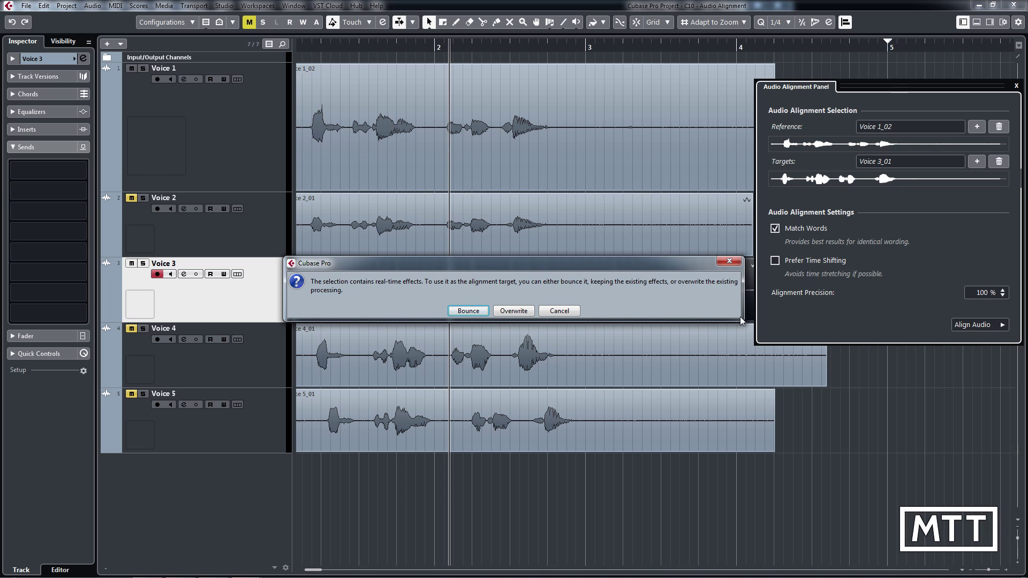
left_click(469, 311)
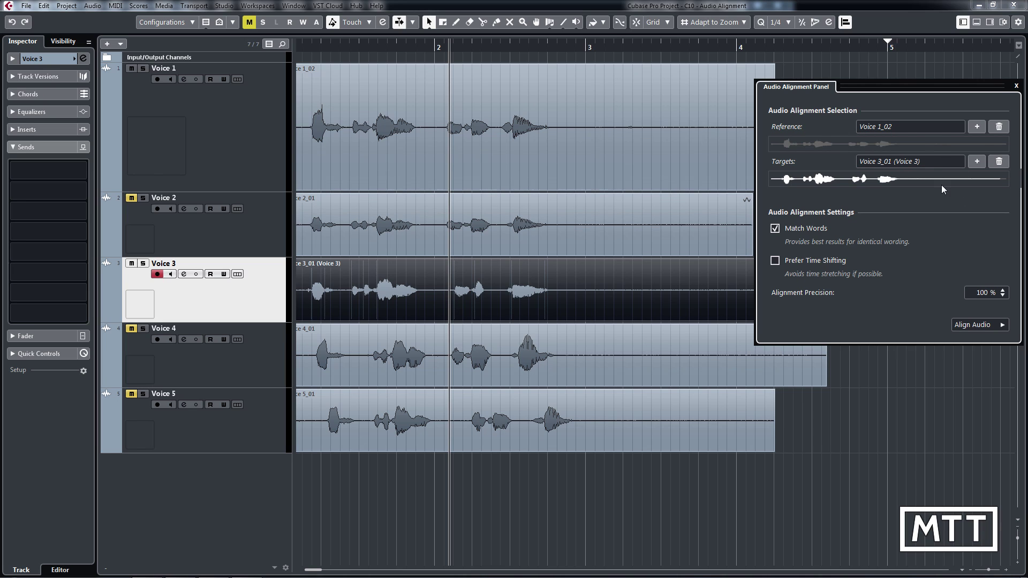
left_click(982, 325)
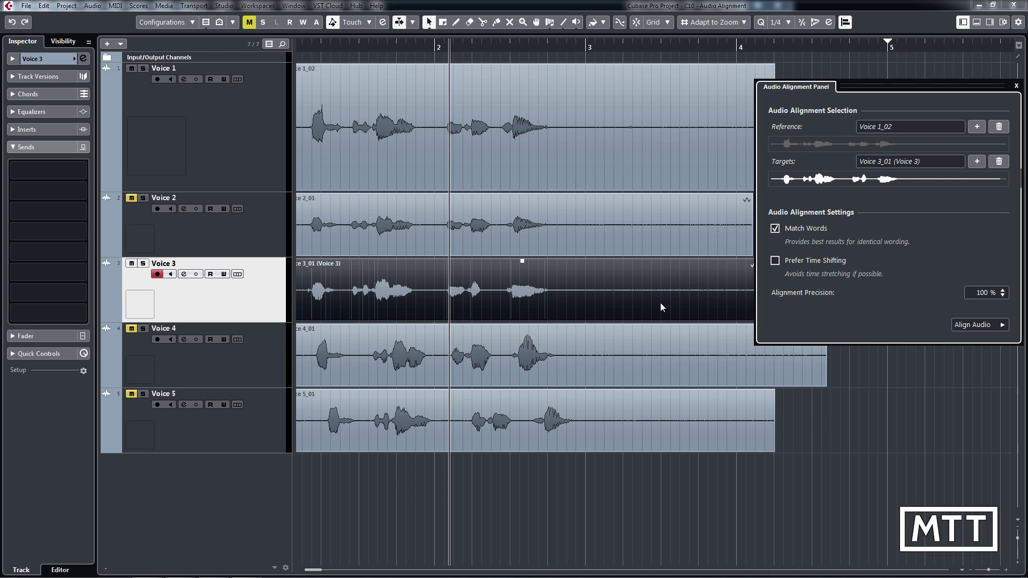
key("period")
key("space")
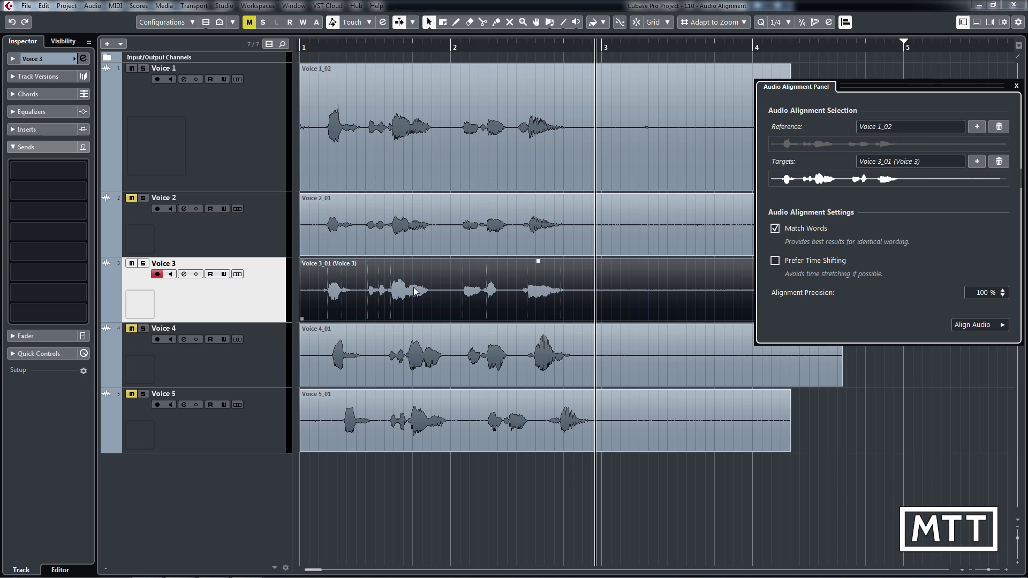
Mute Voice 3, unmute Voice 4, and select the Voice 4_01 take
left_click(131, 264)
left_click(256, 359)
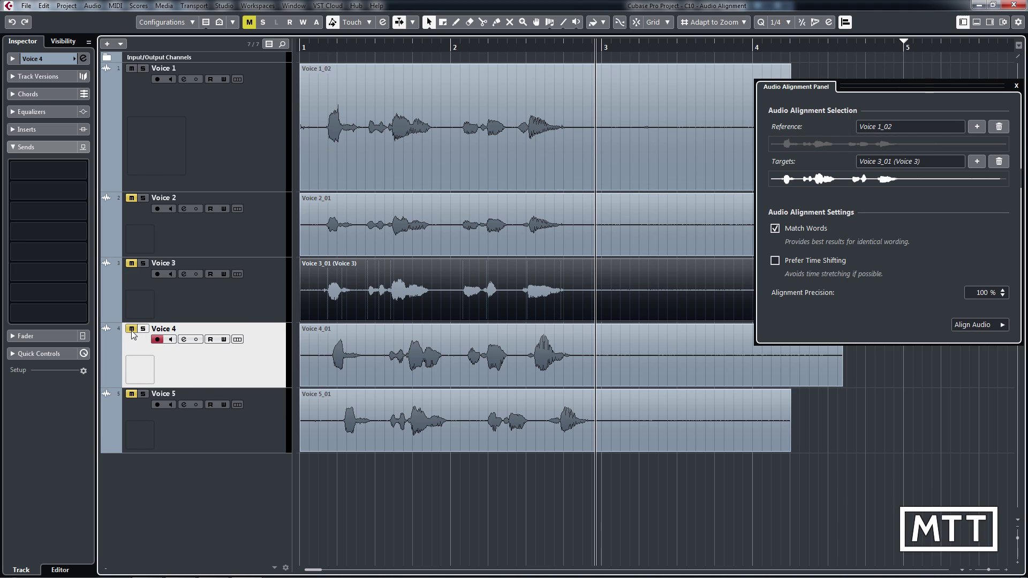
left_click(131, 328)
left_click(498, 360)
left_click(506, 360)
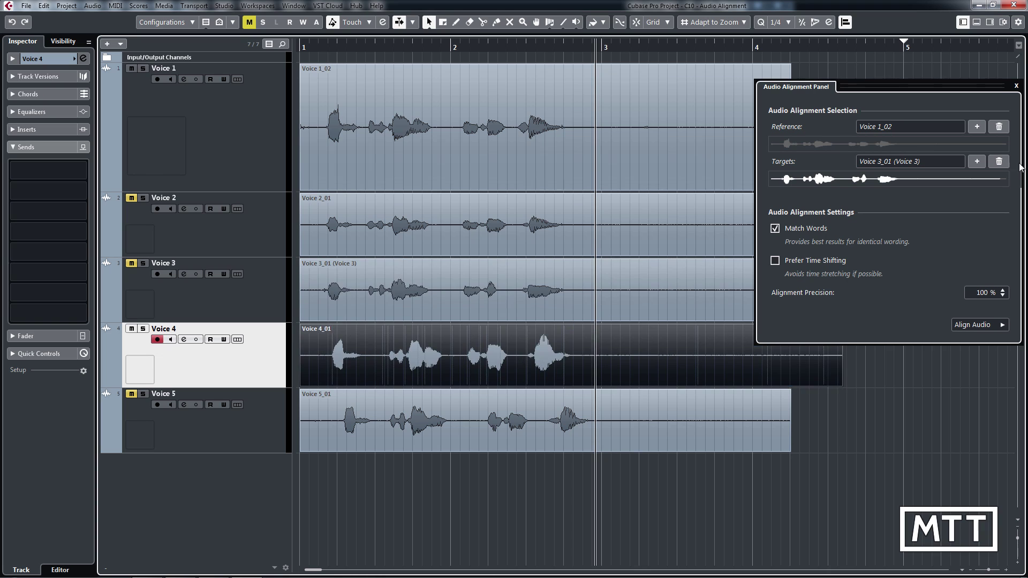
Make Voice 4_01 the target, align it to Voice 1, audition it, then mute Voice 4
left_click(976, 161)
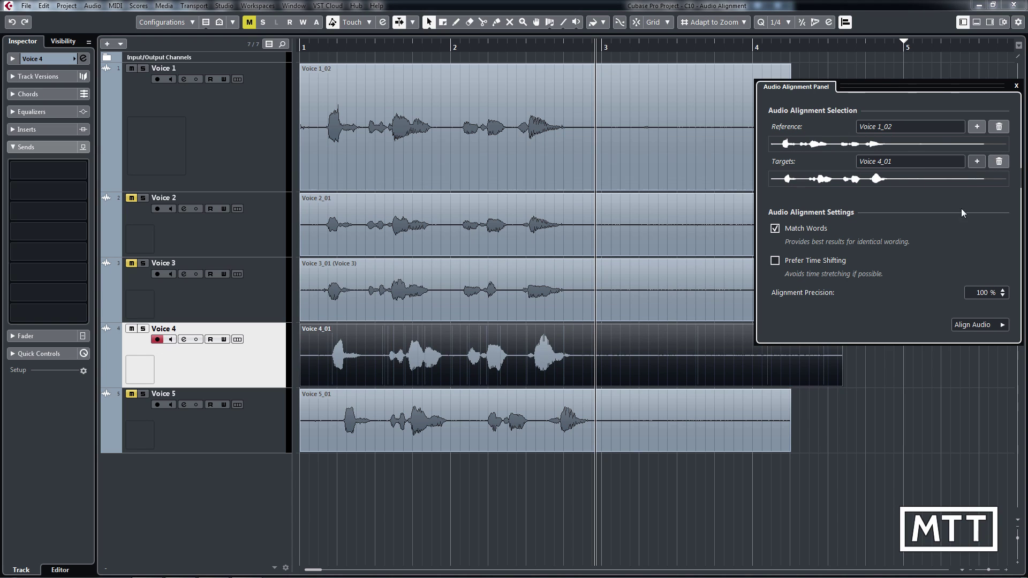
left_click(981, 325)
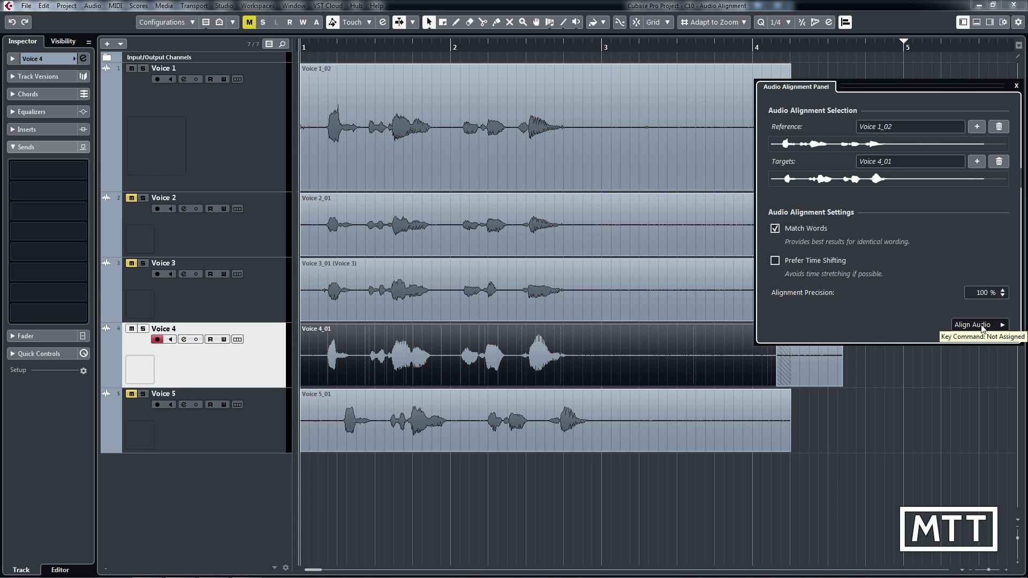
key("space")
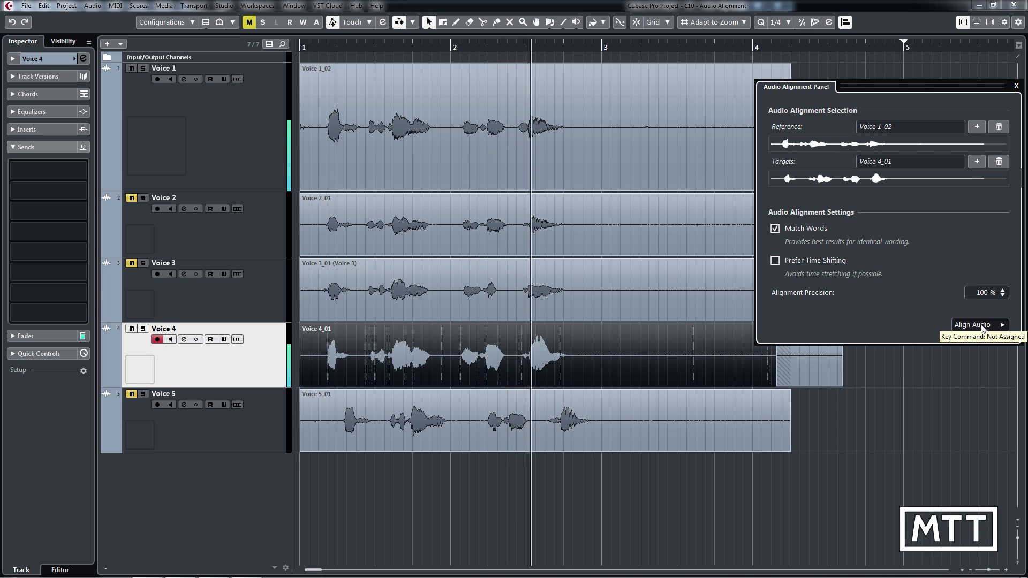
key("space")
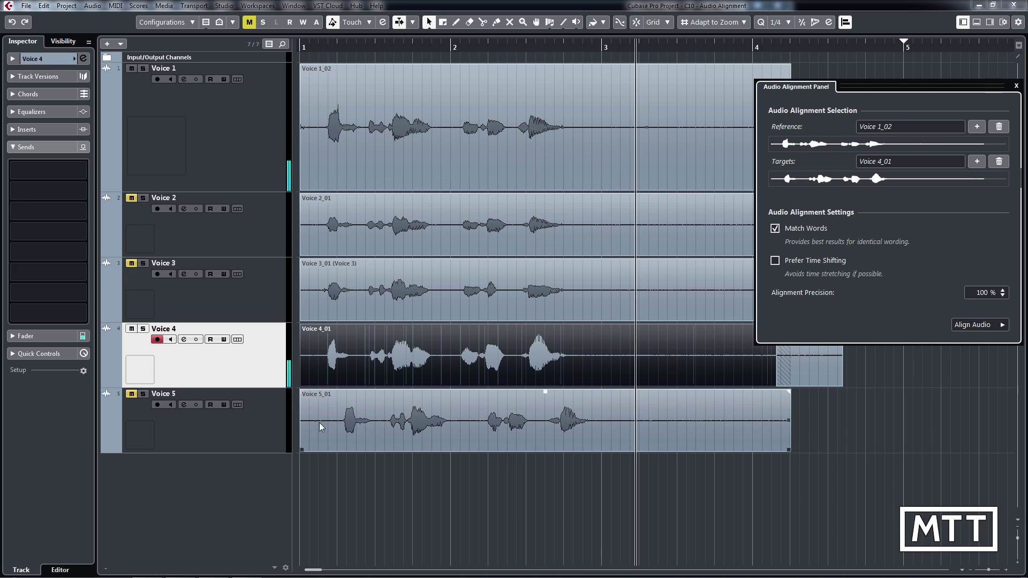
left_click(131, 329)
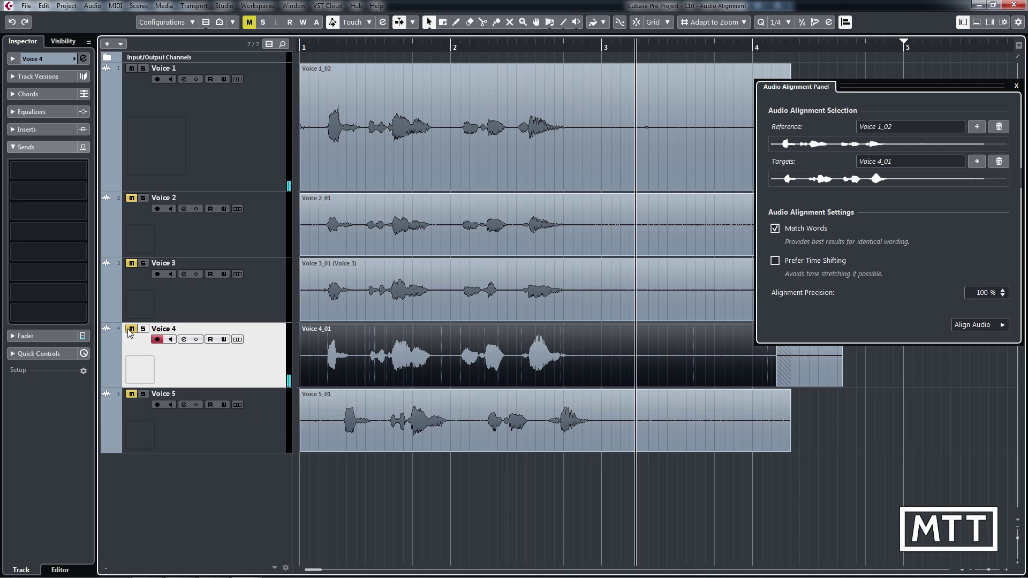
Unmute Voice 5 and play the project from the start
left_click(132, 395)
key("Home")
key("space")
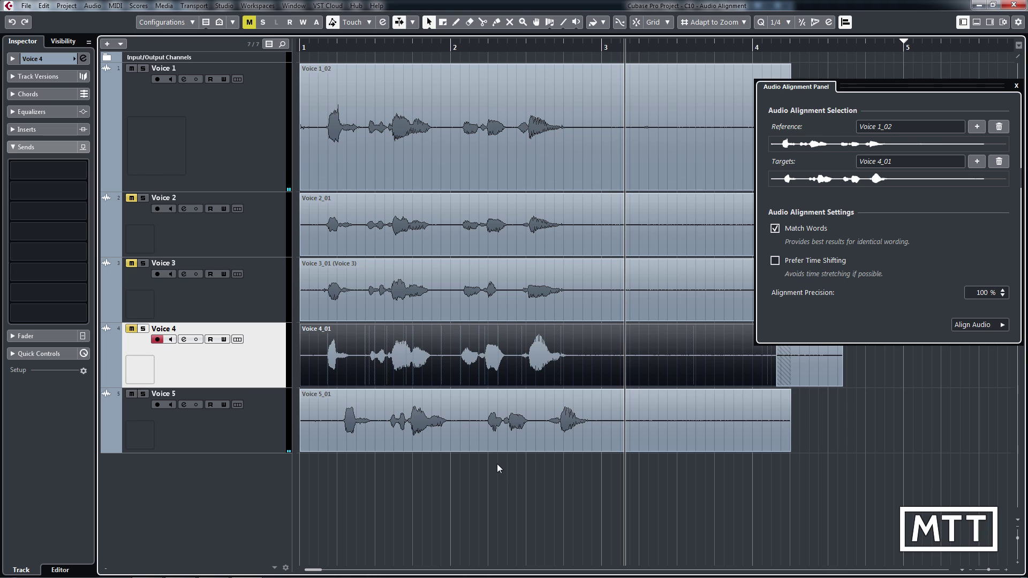
Make Voice 5_01 the target, align it to Voice 1, and play back the result
left_click(442, 439)
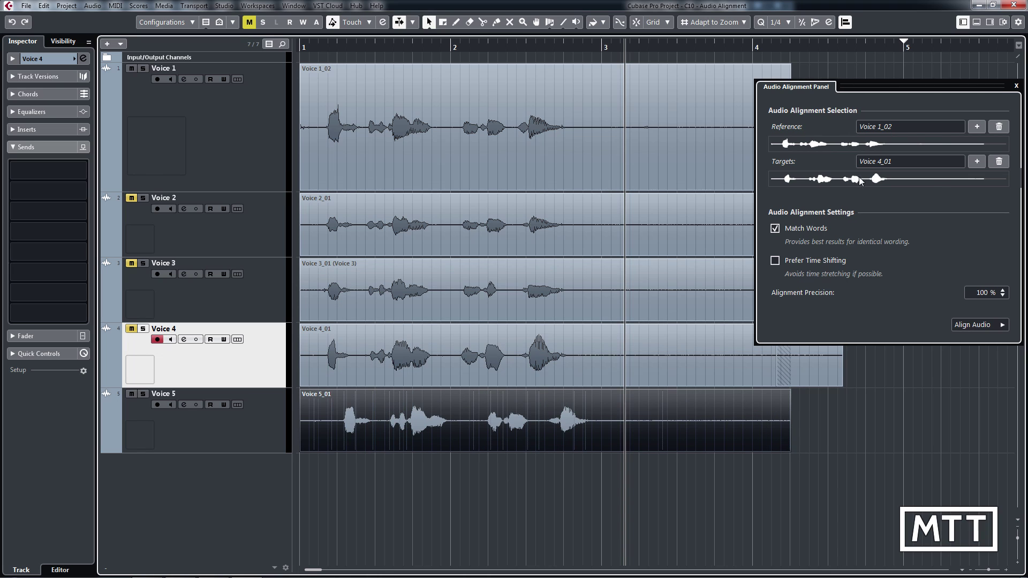
left_click(973, 165)
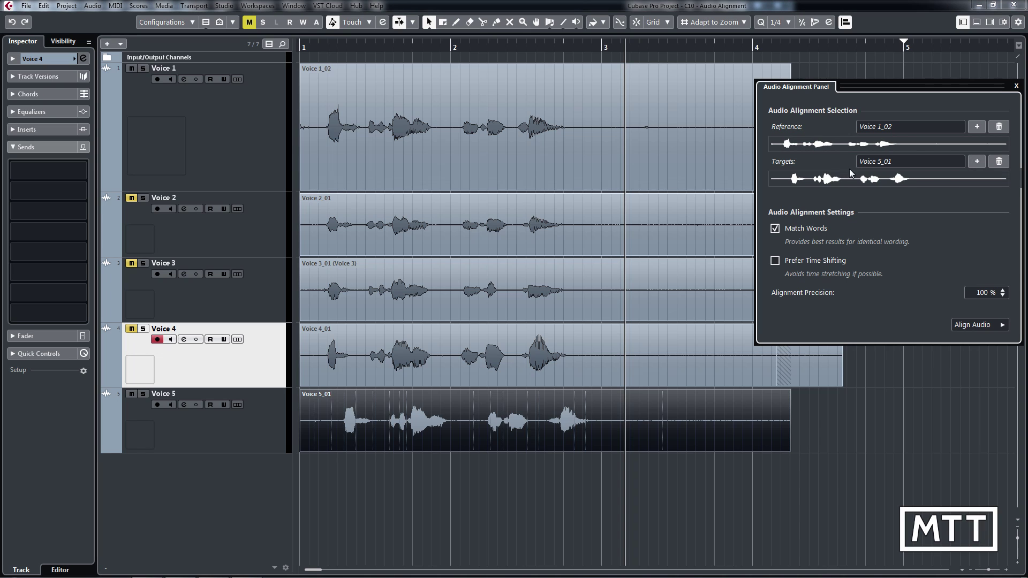
left_click(980, 325)
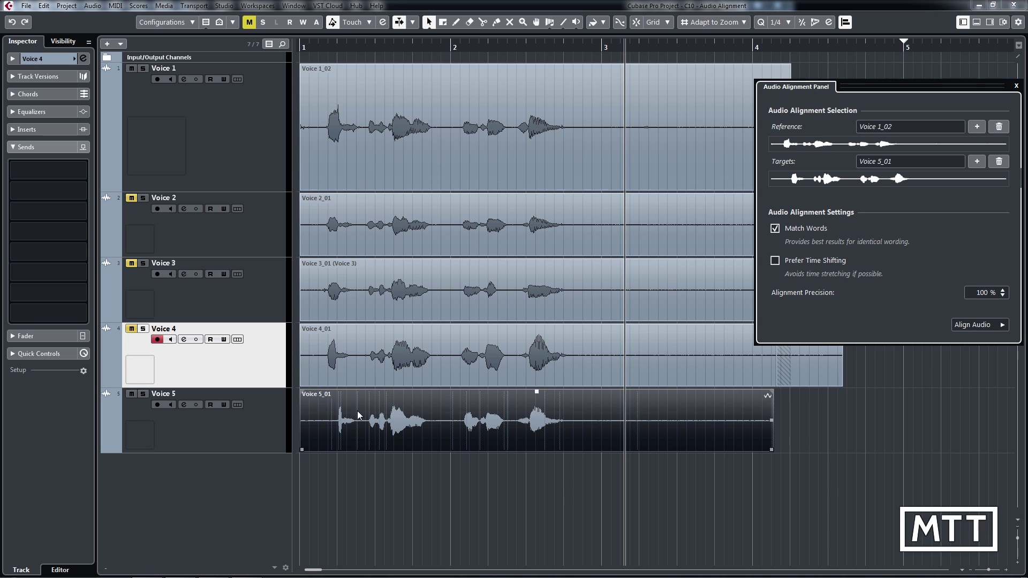
key("space")
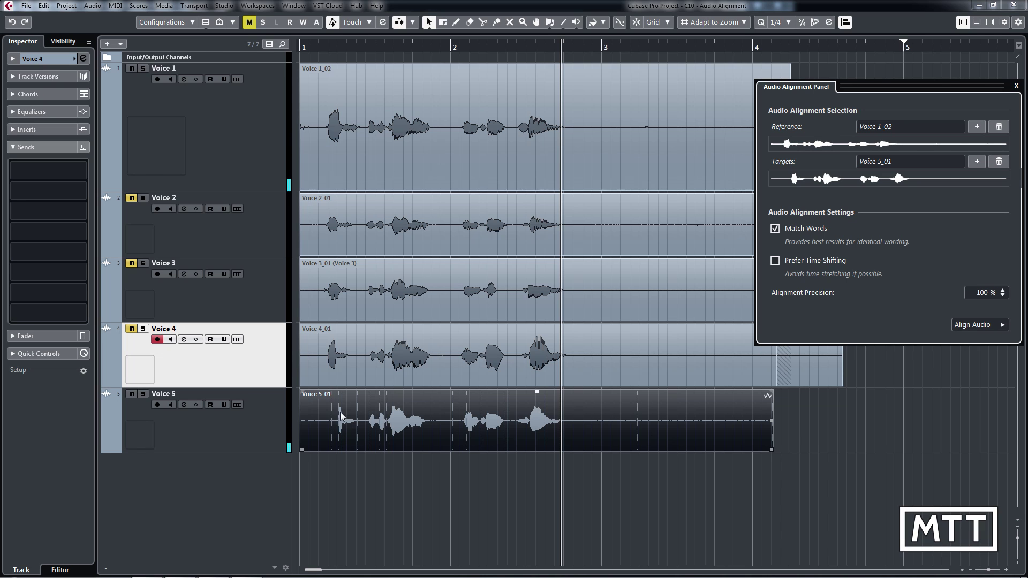
Zoom in on the start of the takes, compare them, and open Voice 5_01 in the Sample Editor
left_click(339, 49)
left_click_drag(340, 49, 326, 52)
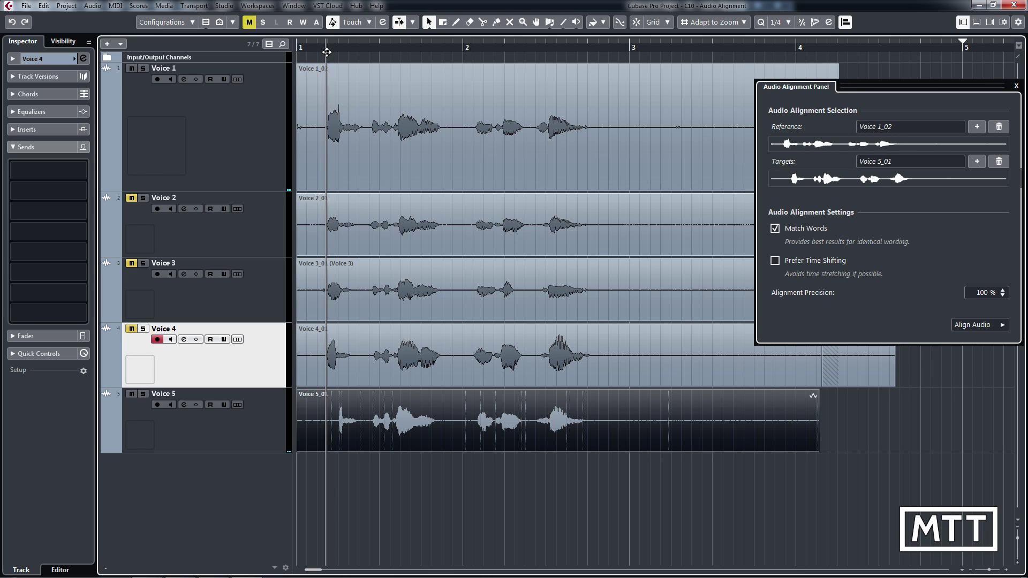
left_click(356, 421)
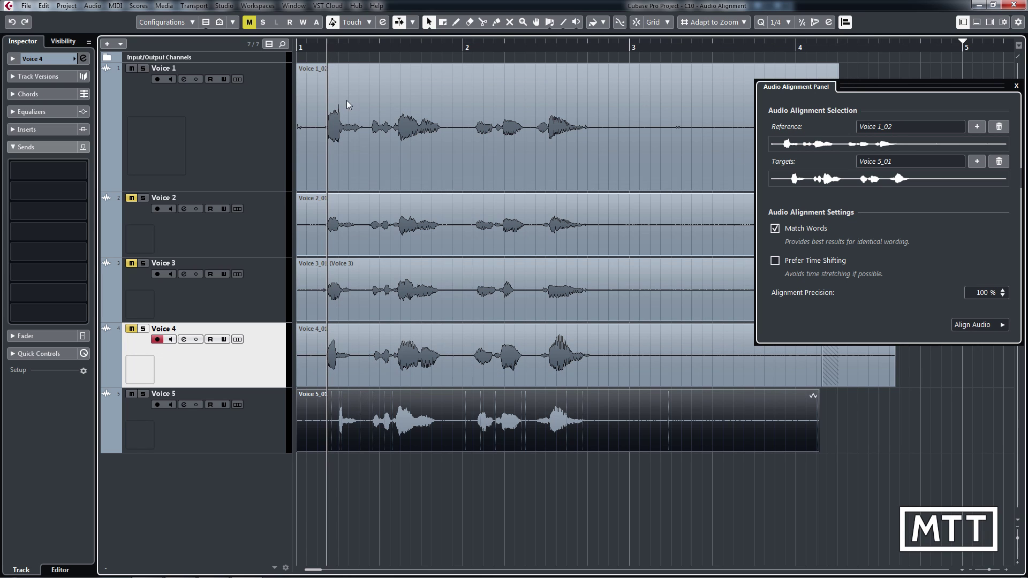
left_click(336, 230)
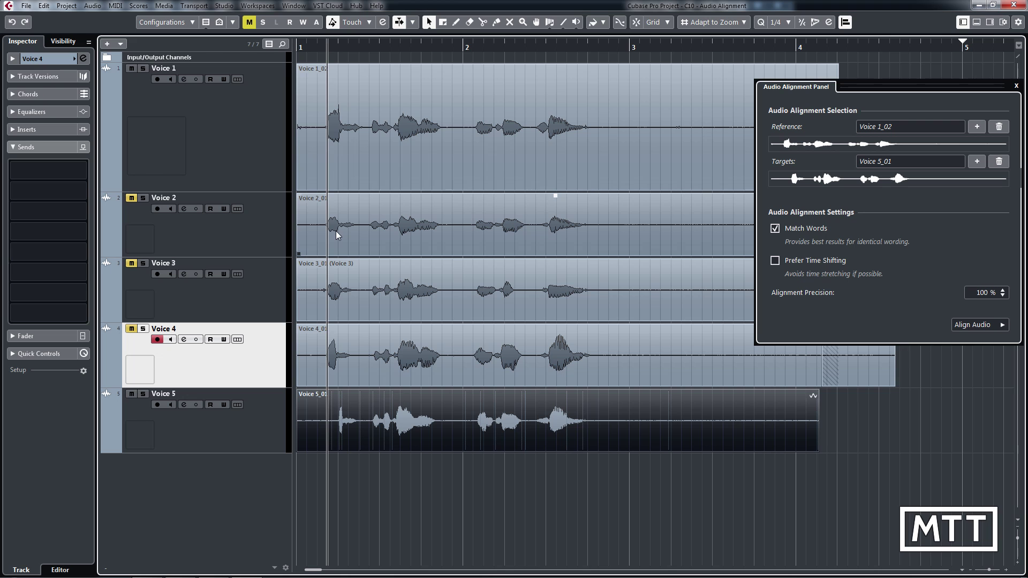
left_click(338, 156)
left_click(339, 356)
left_click(341, 423)
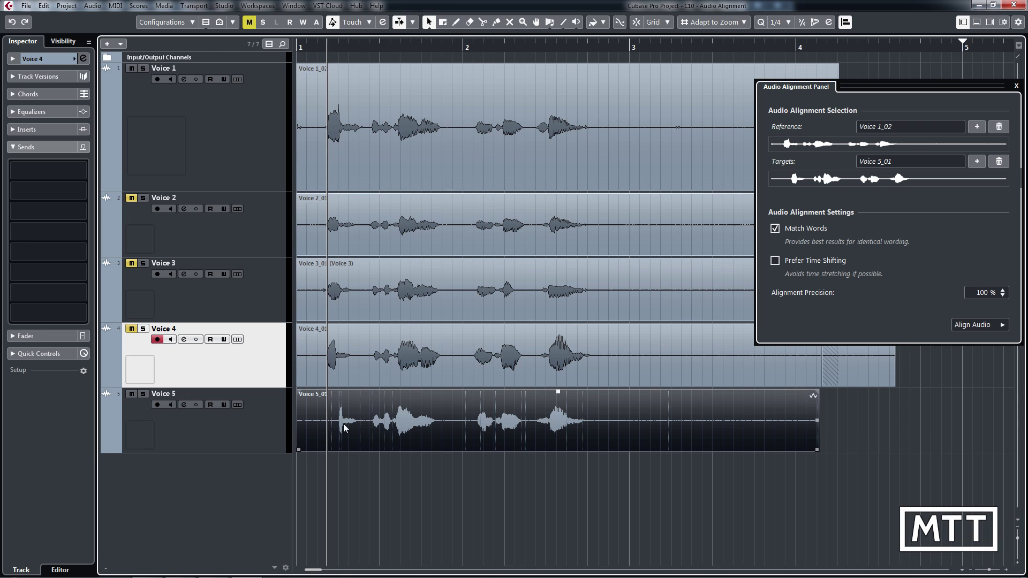
double_click(346, 428)
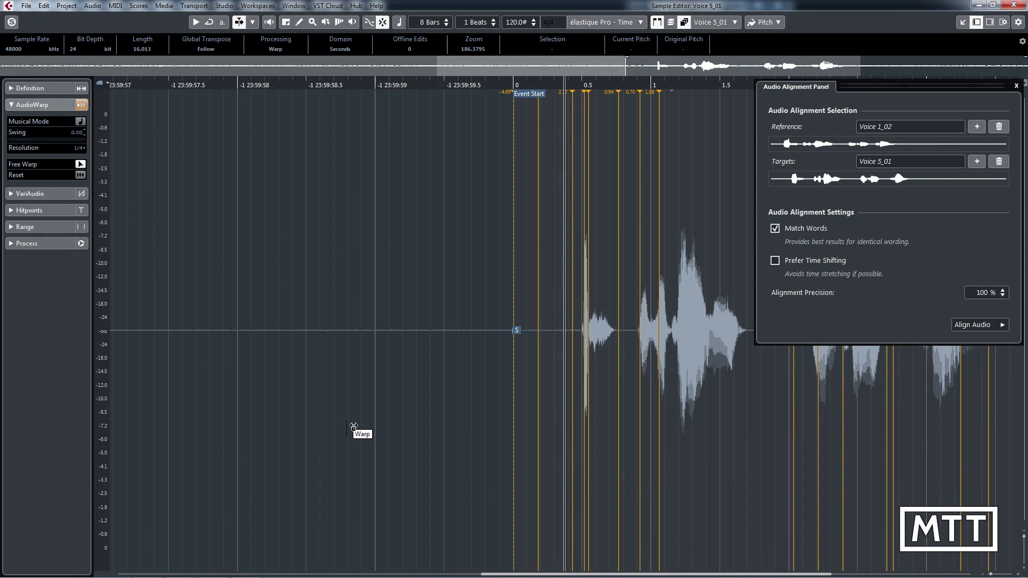
Close the alignment panel and drag Voice 5_01's first-phrase warp marker slightly earlier
left_click(1016, 86)
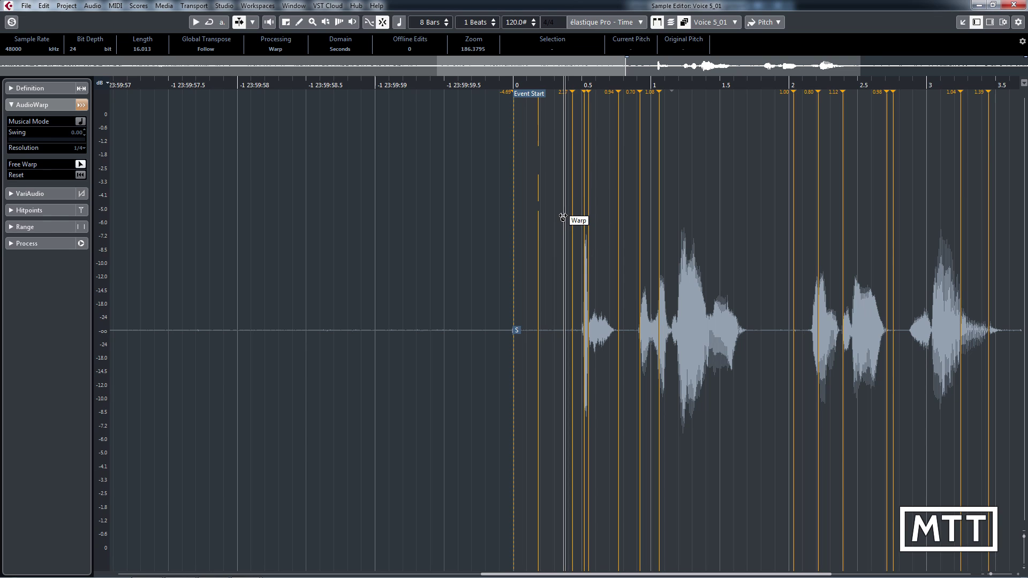
mouse_move(569, 216)
left_mouse_down()
mouse_move(541, 216)
mouse_move(565, 220)
left_mouse_up()
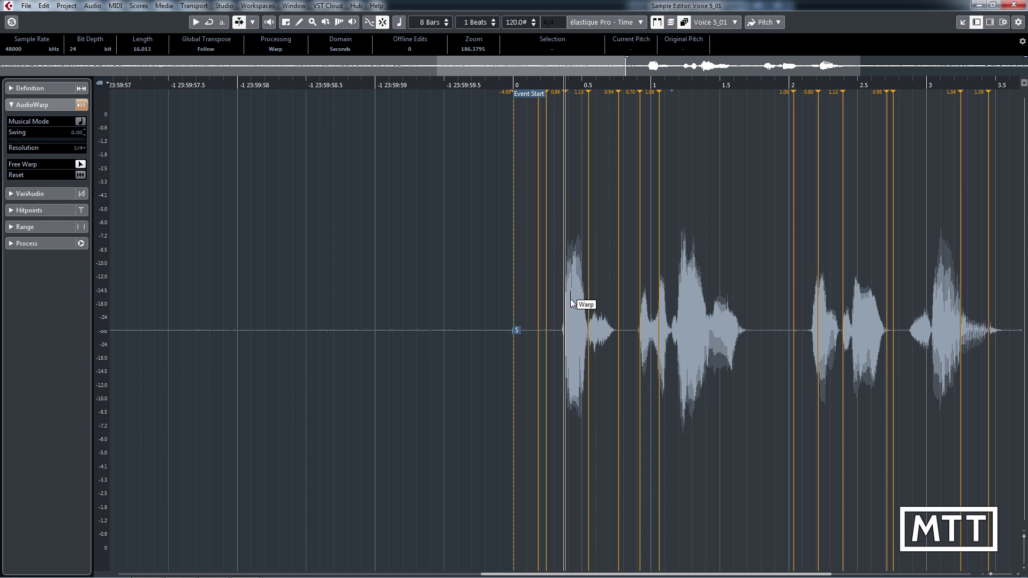
key("Escape")
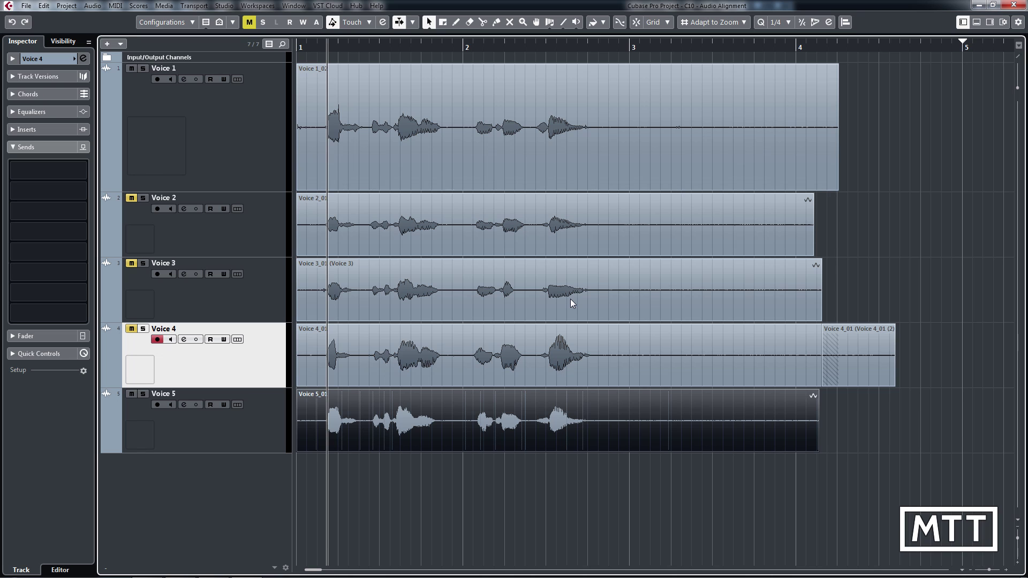
Unmute all tracks with the global Mute button and play all five voices from the start
key("Home")
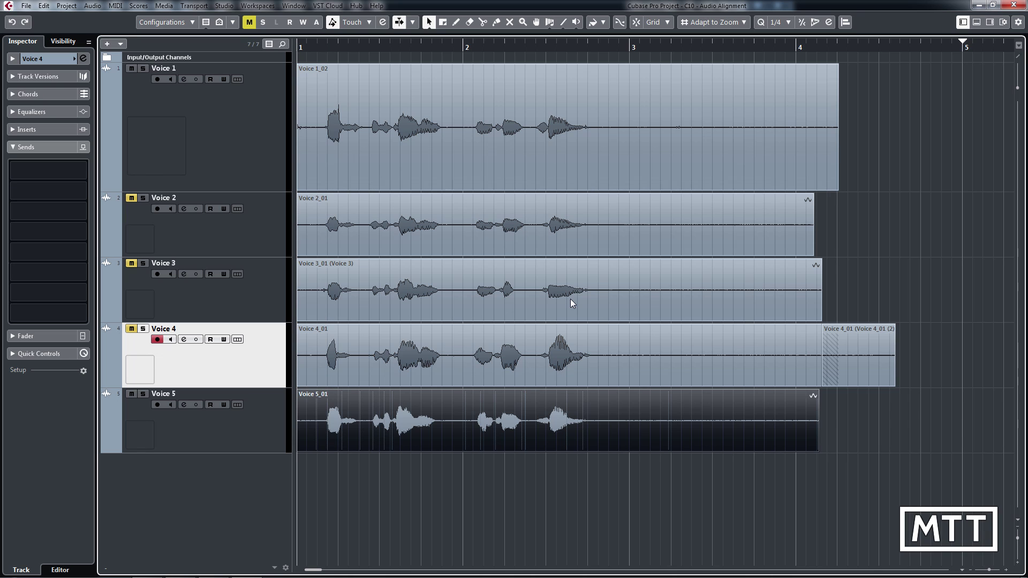
key("space")
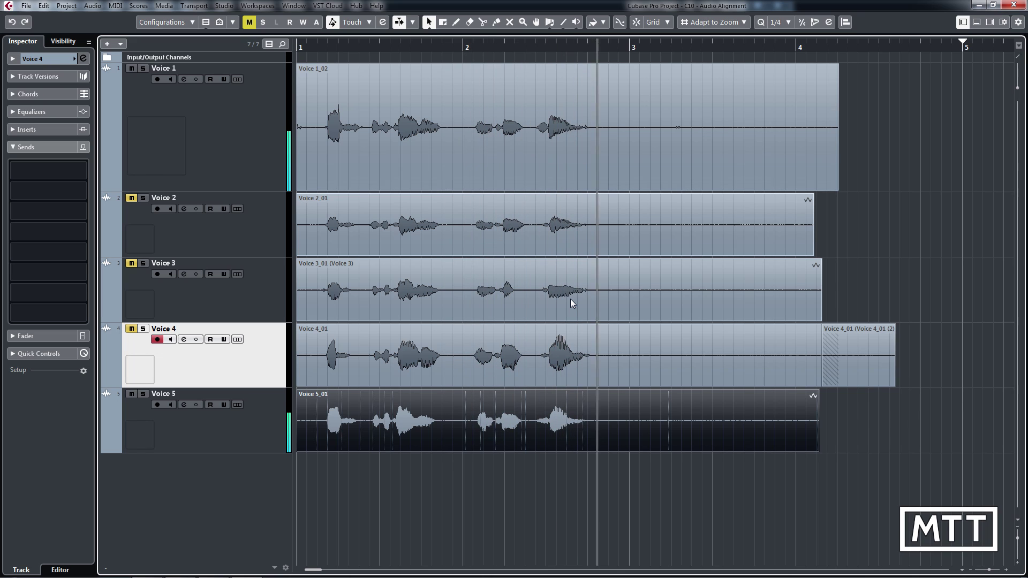
key("space")
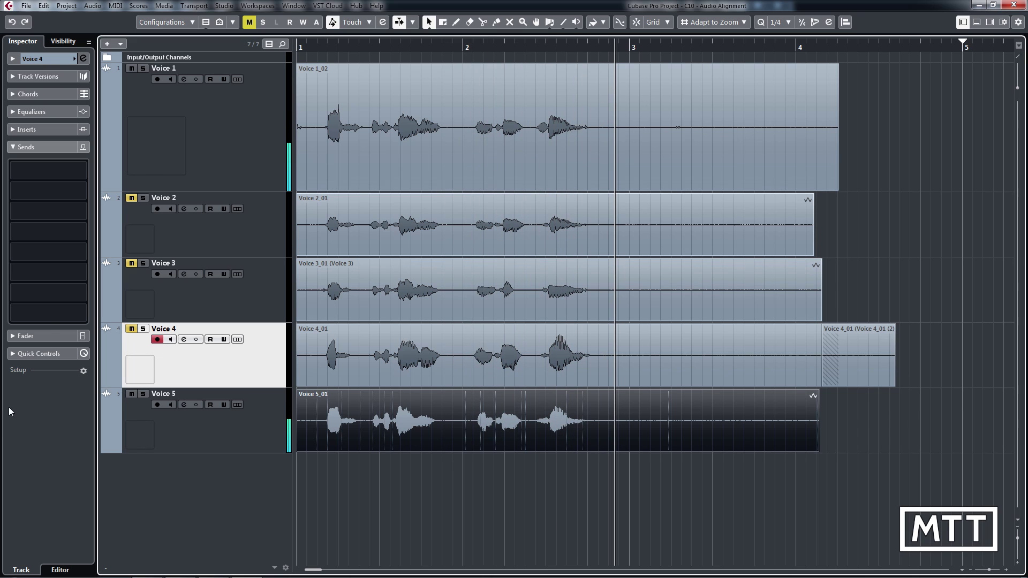
left_click(249, 23)
key("Home")
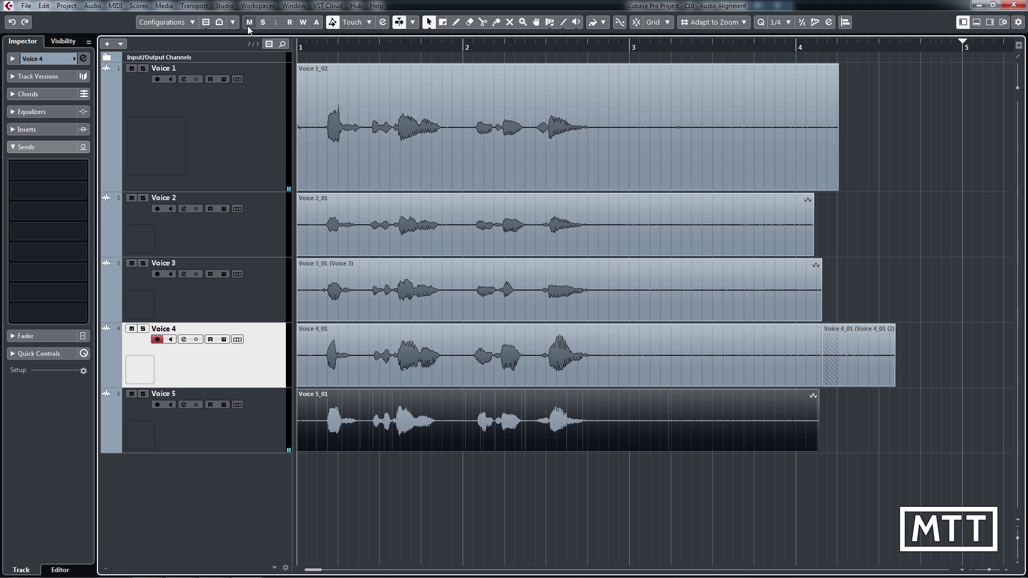
key("space")
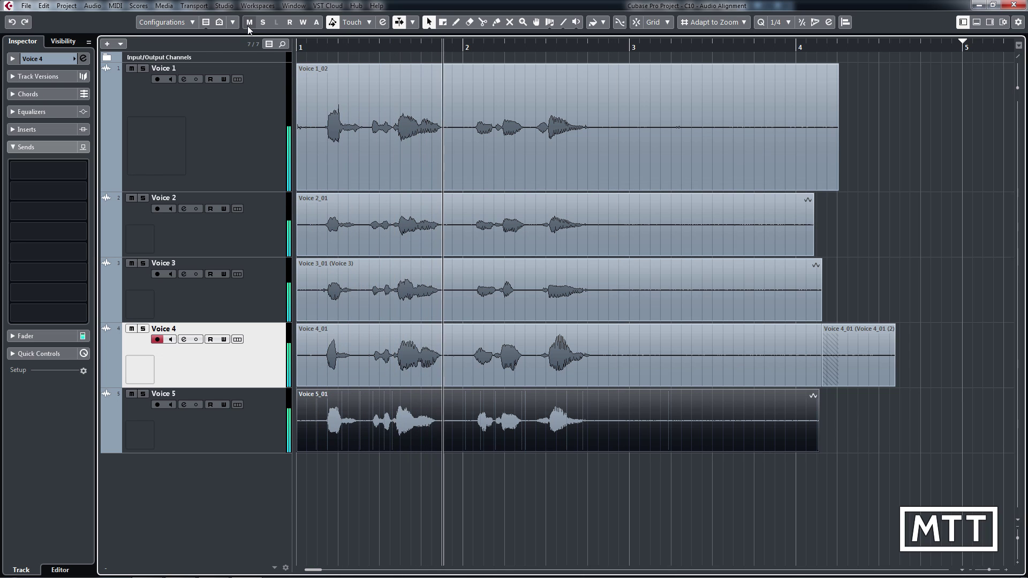